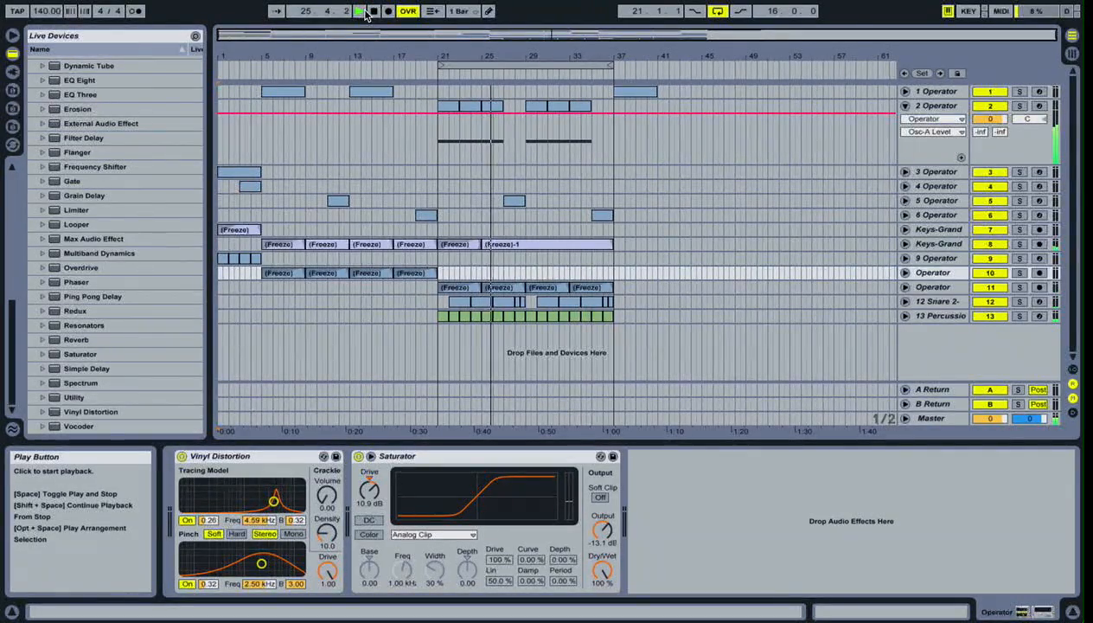
- Turn off arrangement looping, let the song play past the loop region, and stop playback
{"action": "left_click", "coordinate": [718, 12]}
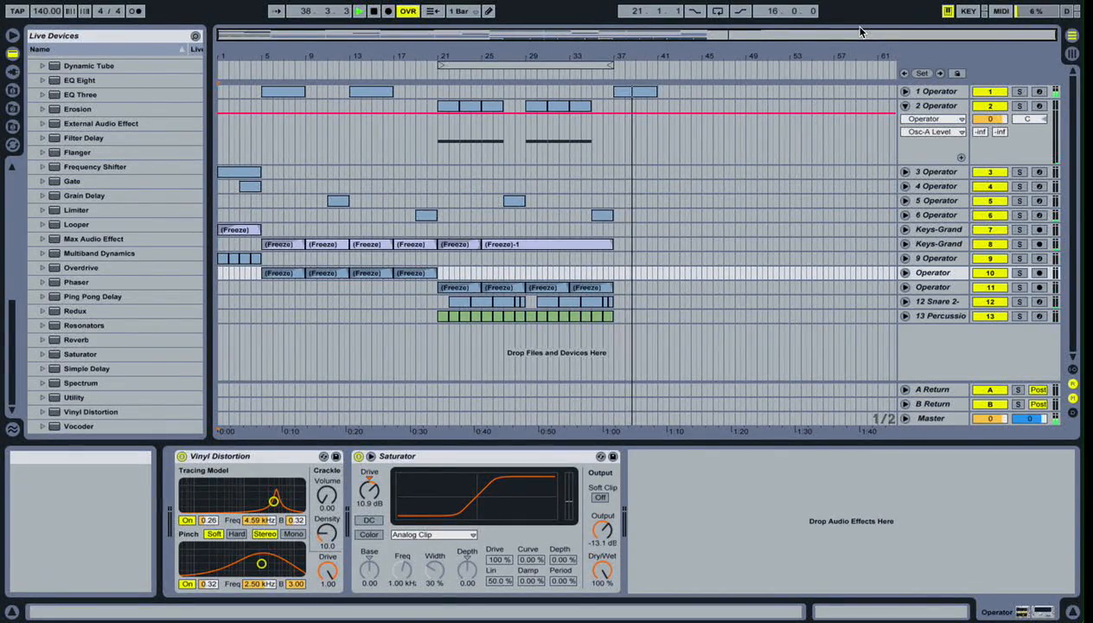
{"action": "left_click", "coordinate": [374, 11]}
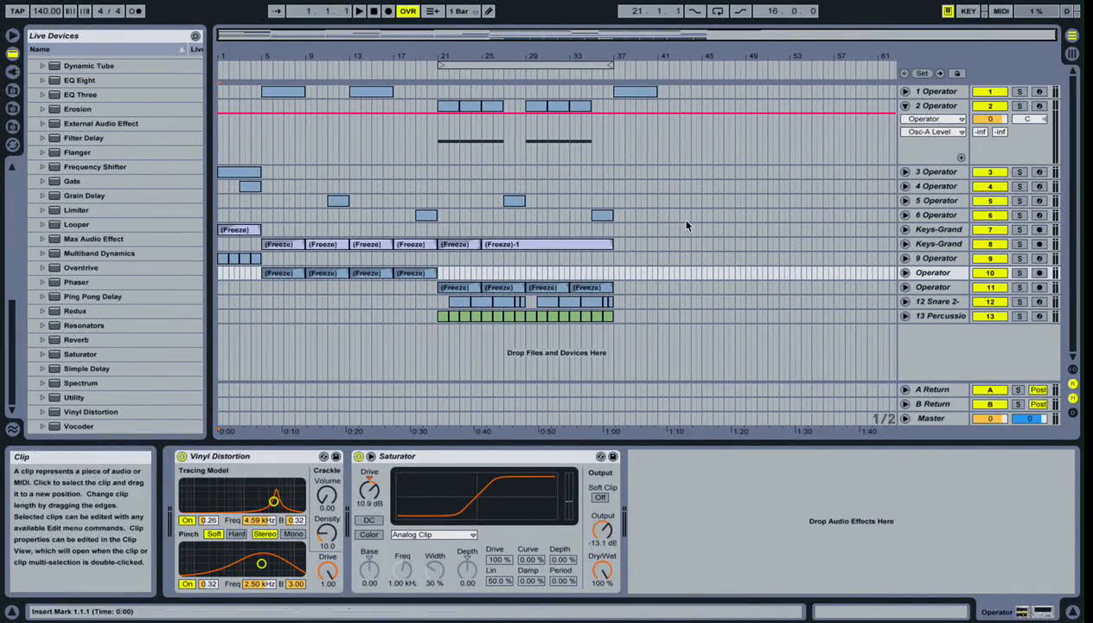
- Solo the 4, 5 and 6 Operator tracks and audition their clips at several points of the arrangement
{"action": "left_click", "coordinate": [1019, 200]}
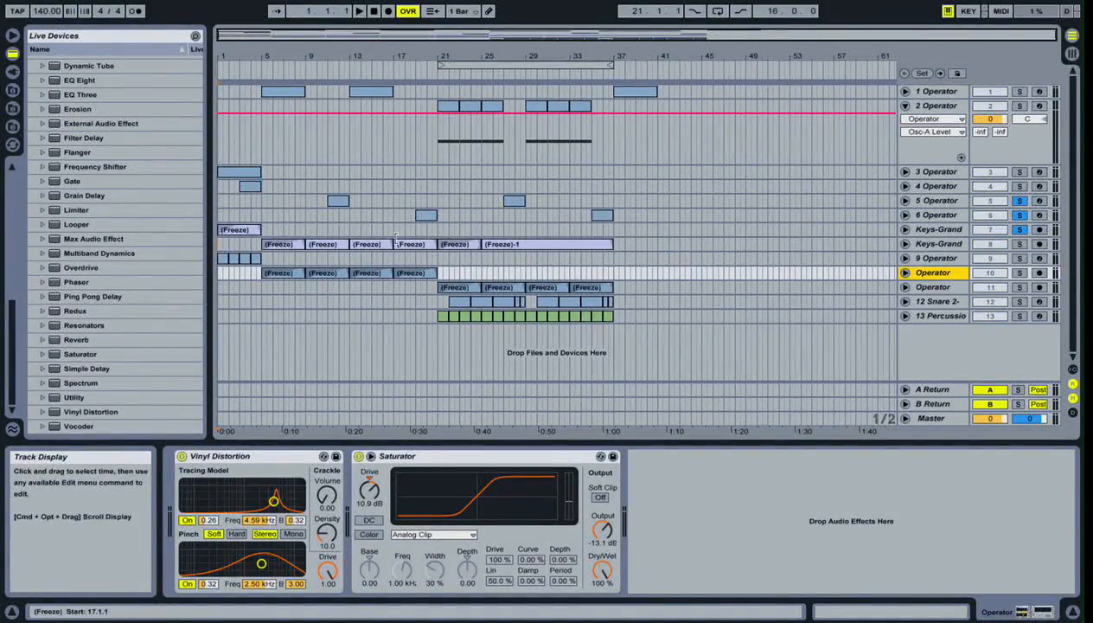
{"action": "left_click", "coordinate": [243, 215]}
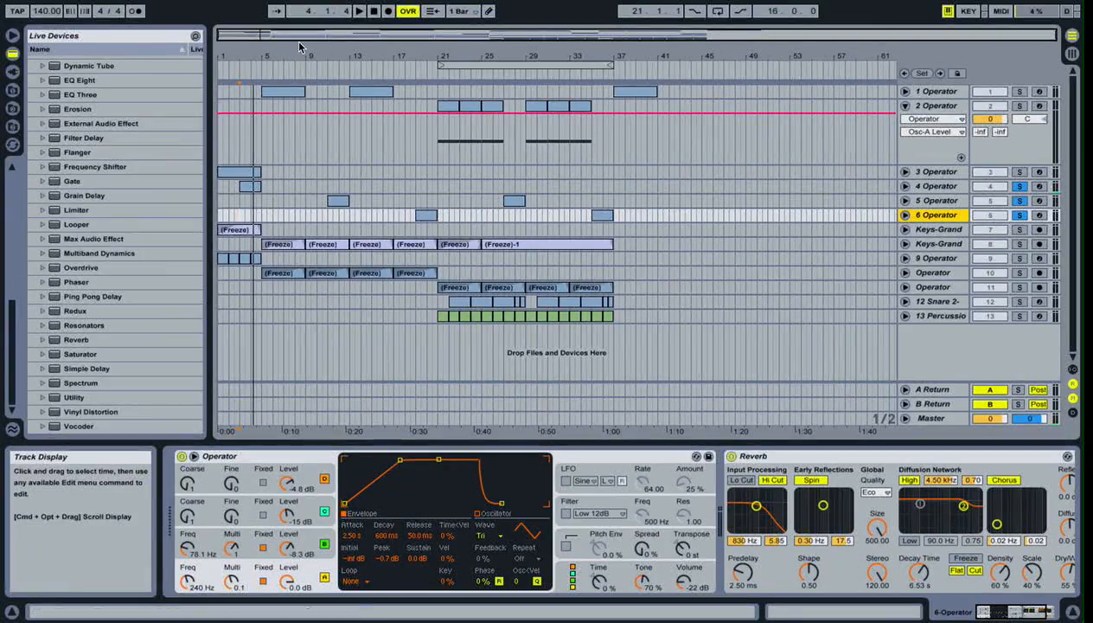
{"action": "left_click", "coordinate": [374, 10]}
{"action": "left_click", "coordinate": [361, 11]}
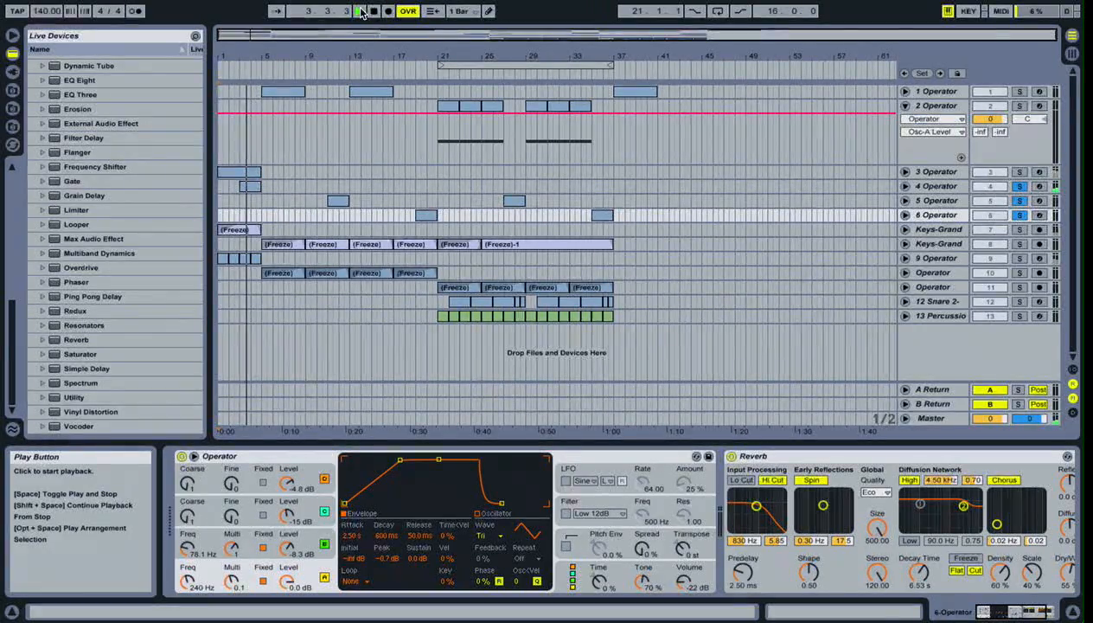
{"action": "left_click", "coordinate": [326, 70]}
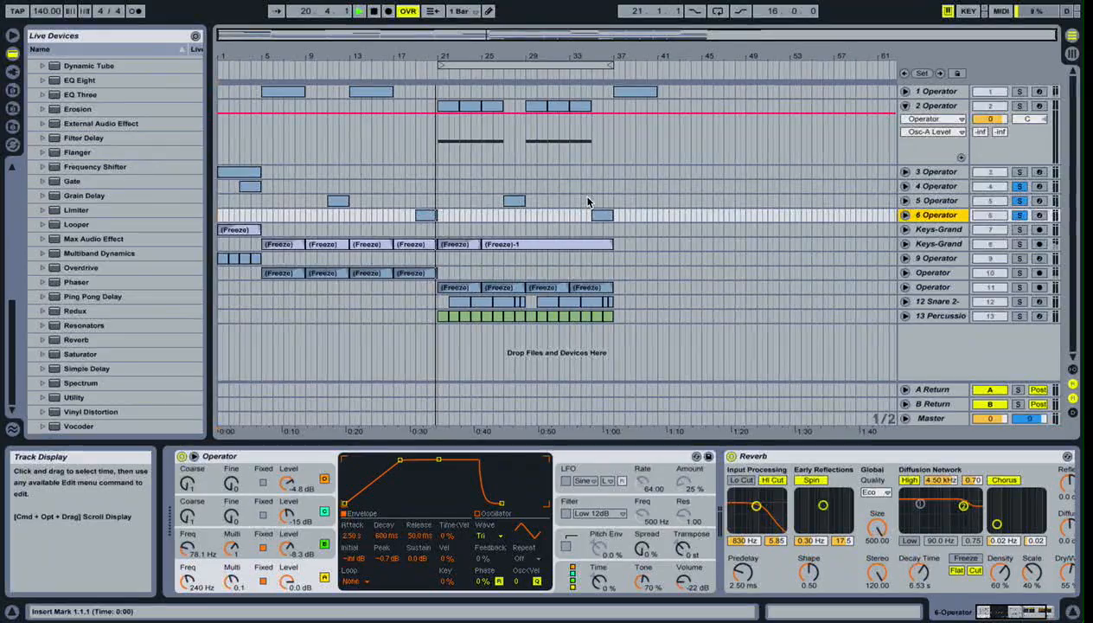
{"action": "left_click", "coordinate": [410, 83]}
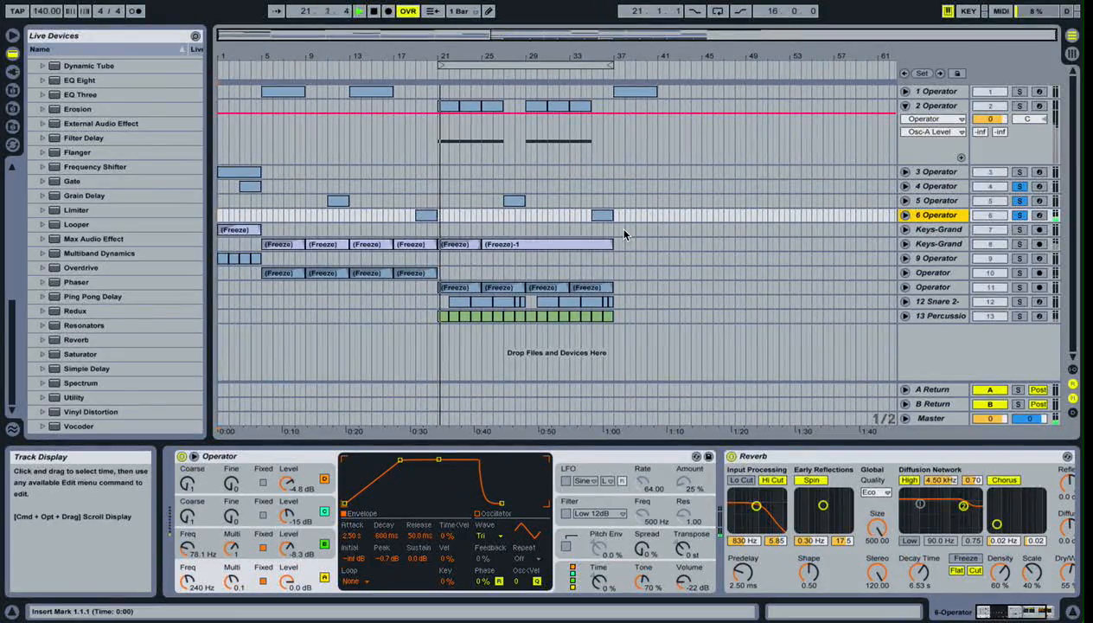
{"action": "key", "text": "space"}
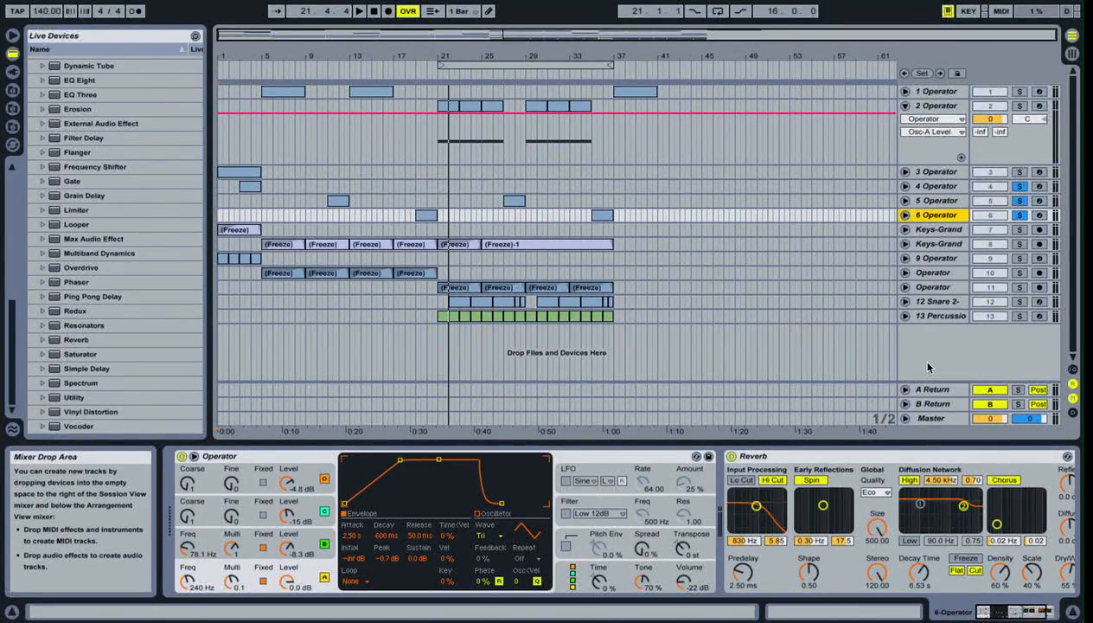
- Show the Operator devices of tracks 5 and 4 and compare the levels of oscillators A, B, C and D
{"action": "left_click", "coordinate": [958, 201]}
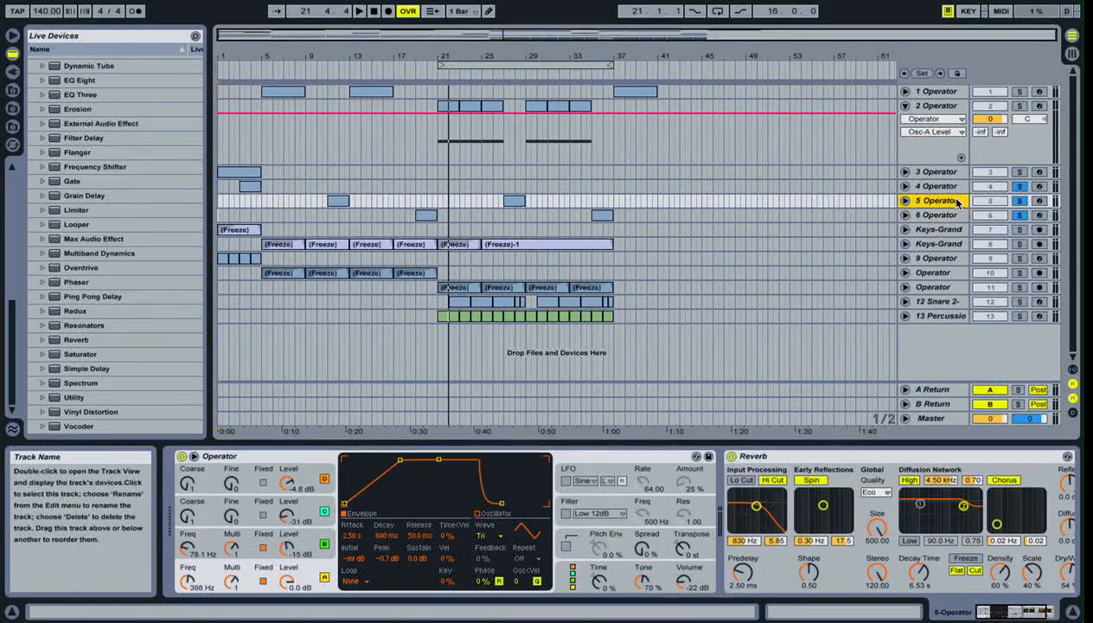
{"action": "left_click", "coordinate": [949, 185]}
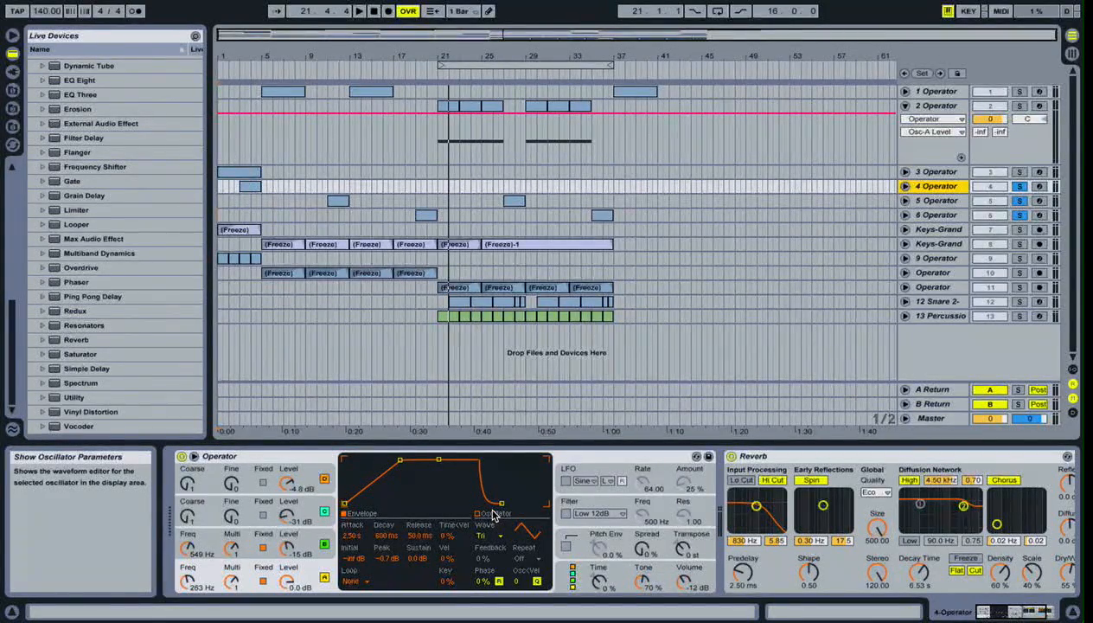
{"action": "left_click", "coordinate": [307, 543]}
{"action": "left_click", "coordinate": [305, 517]}
{"action": "left_click", "coordinate": [306, 487]}
{"action": "left_click", "coordinate": [307, 519]}
{"action": "left_click", "coordinate": [306, 546]}
{"action": "left_click", "coordinate": [304, 575]}
{"action": "left_click", "coordinate": [306, 544]}
{"action": "left_click", "coordinate": [307, 516]}
{"action": "left_click", "coordinate": [310, 489]}
{"action": "left_click", "coordinate": [317, 578]}
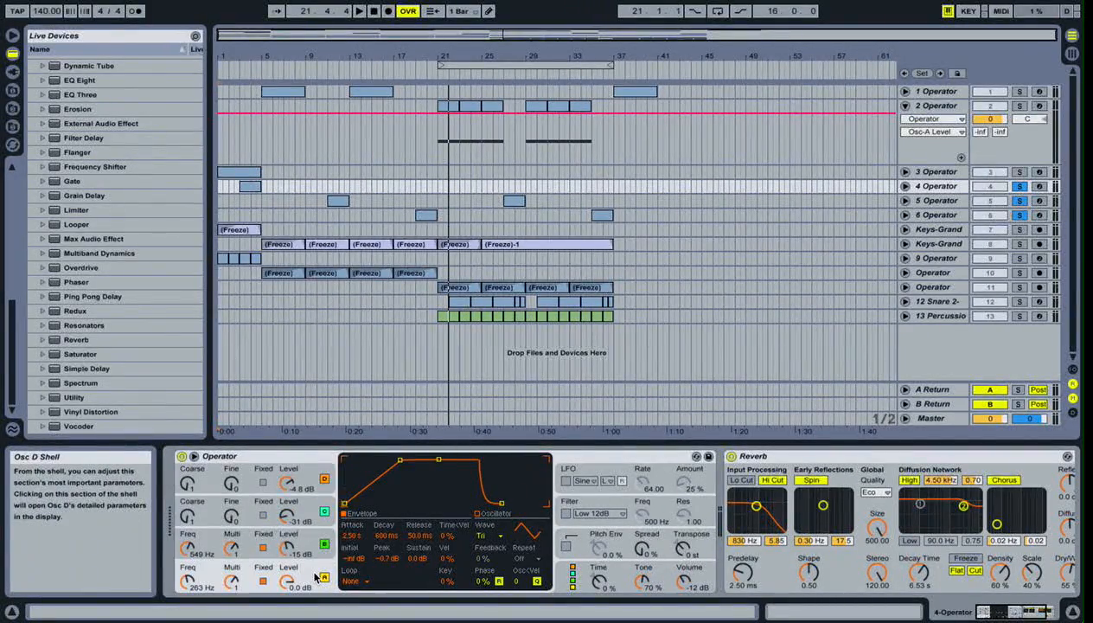
{"action": "left_click", "coordinate": [307, 546]}
{"action": "left_click", "coordinate": [306, 514]}
{"action": "left_click", "coordinate": [305, 483]}
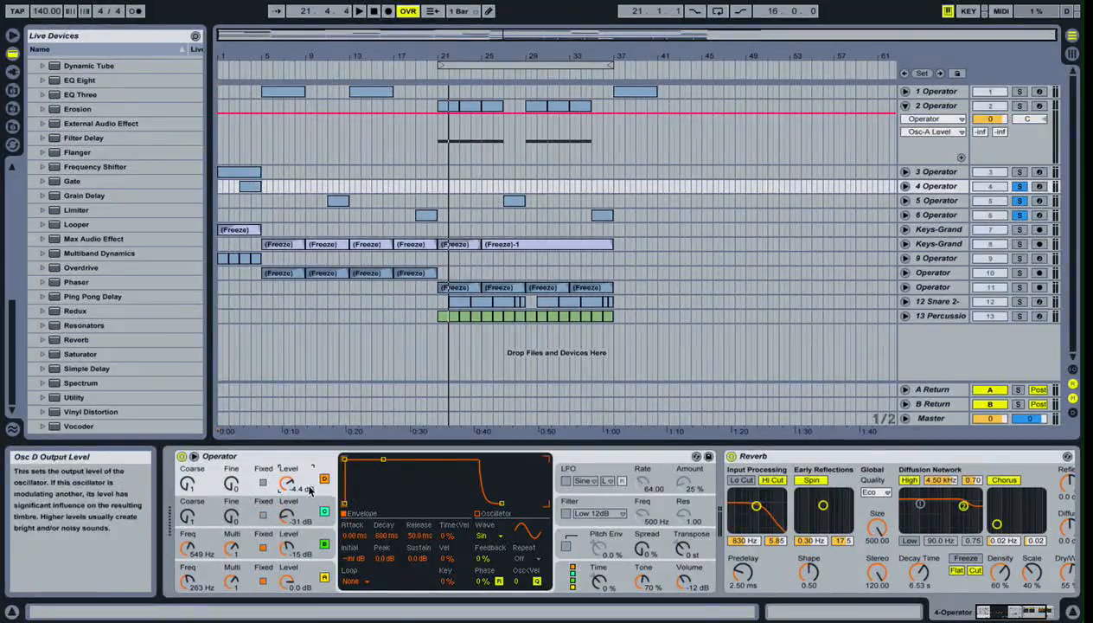
{"action": "left_click", "coordinate": [309, 563]}
{"action": "left_click", "coordinate": [310, 543]}
{"action": "left_click", "coordinate": [308, 518]}
{"action": "left_click", "coordinate": [309, 489]}
{"action": "left_click", "coordinate": [313, 574]}
{"action": "left_click", "coordinate": [309, 487]}
{"action": "left_click", "coordinate": [311, 579]}
{"action": "left_click", "coordinate": [311, 544]}
{"action": "left_click", "coordinate": [309, 517]}
- Examine the envelope attack times of oscillators A, B and C in the 4 Operator track
{"action": "left_click", "coordinate": [307, 581]}
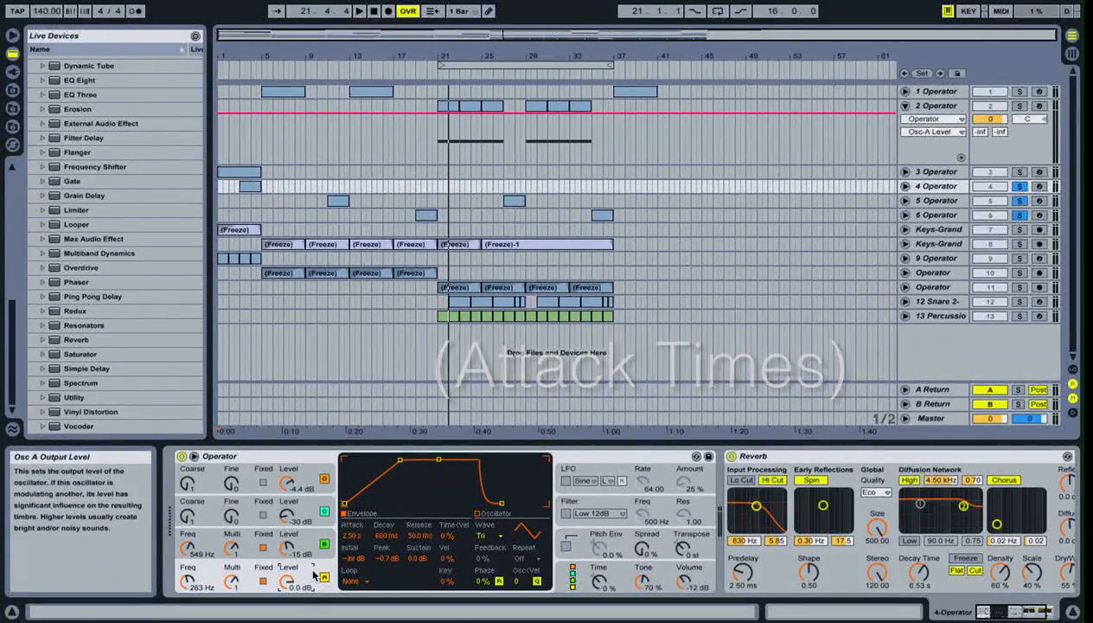
{"action": "left_click", "coordinate": [309, 543]}
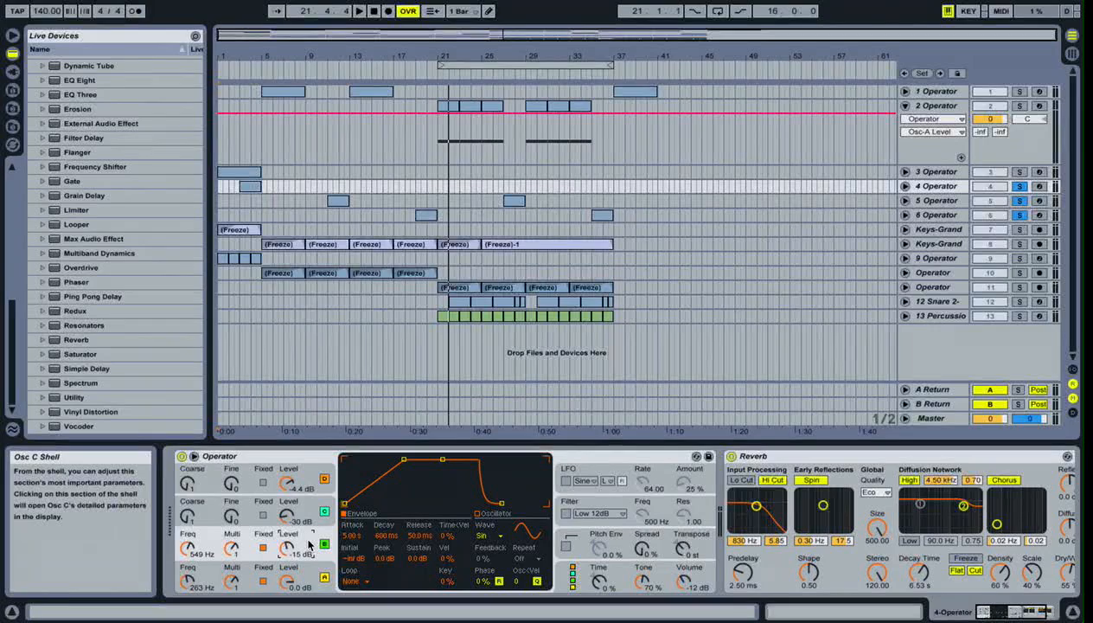
{"action": "left_click", "coordinate": [302, 507]}
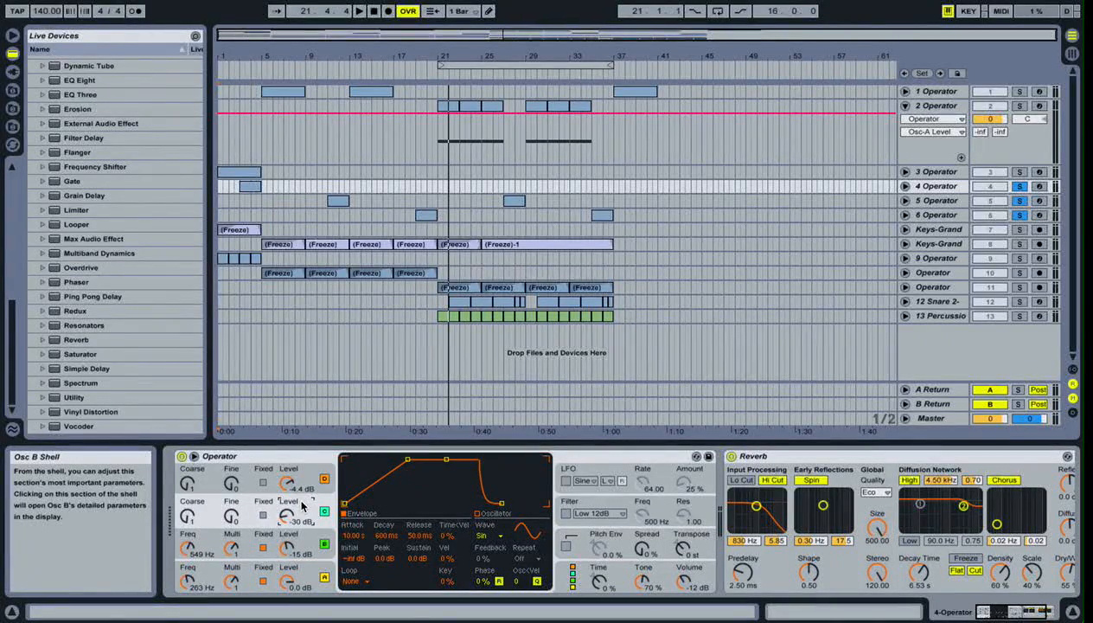
{"action": "left_click", "coordinate": [311, 567]}
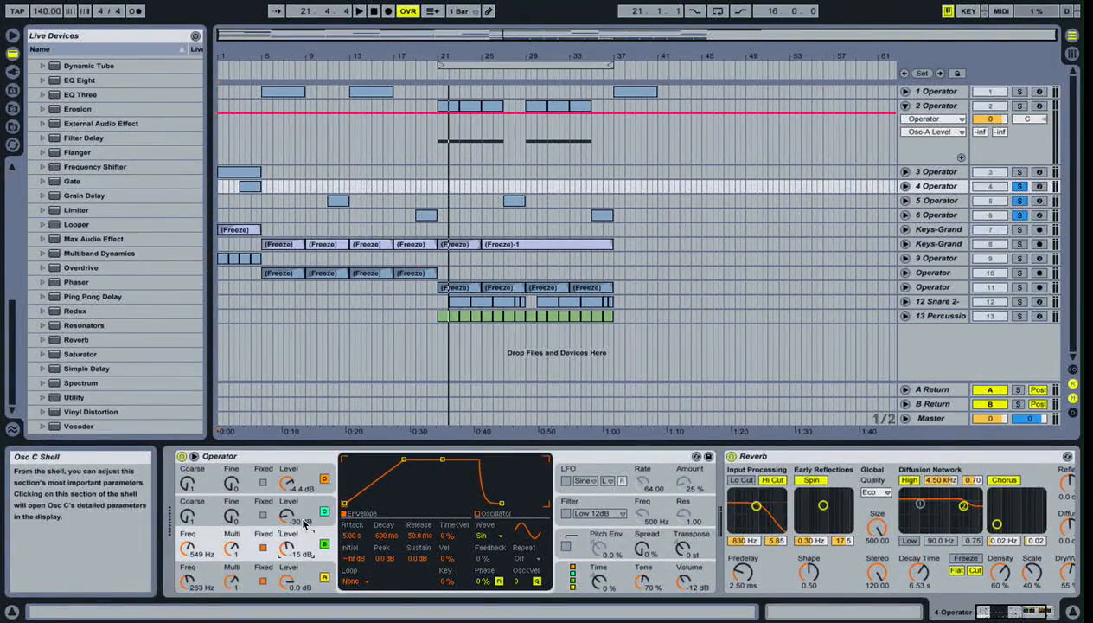
{"action": "left_click", "coordinate": [309, 556]}
{"action": "left_click", "coordinate": [309, 511]}
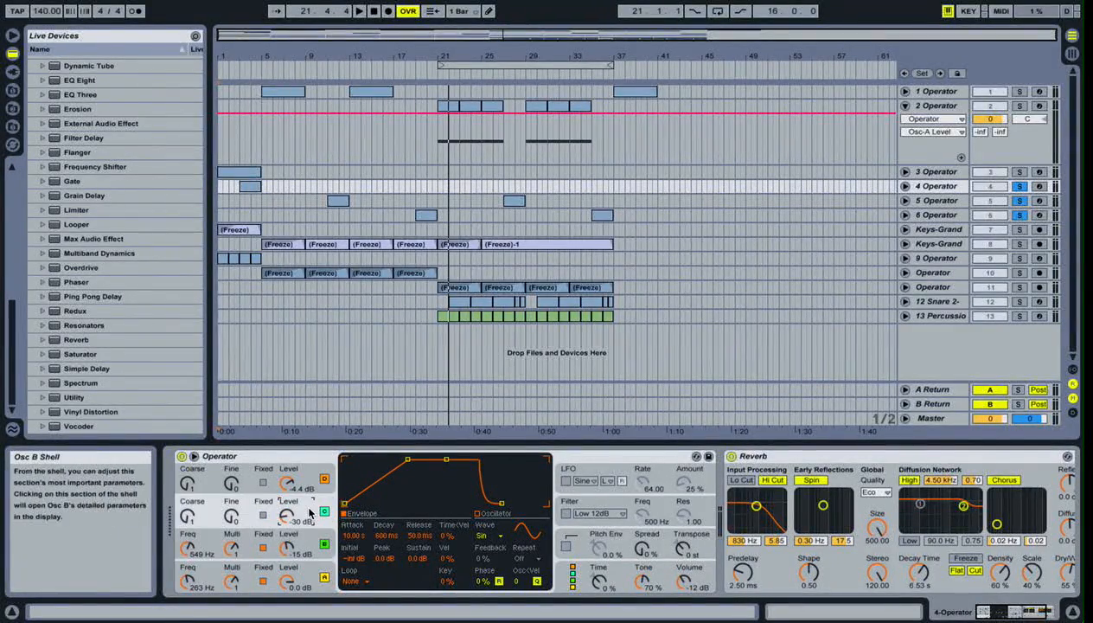
{"action": "left_click", "coordinate": [304, 552]}
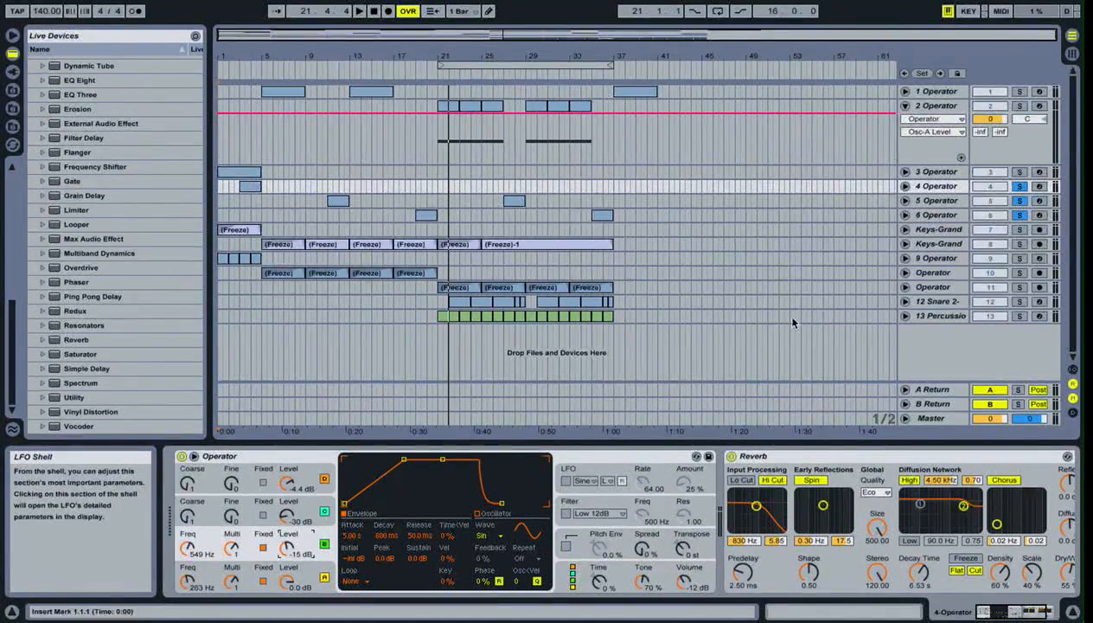
- Clear the soloed tracks and insert a new MIDI track below the 13 Percussion track
{"action": "double_click", "coordinate": [1022, 207]}
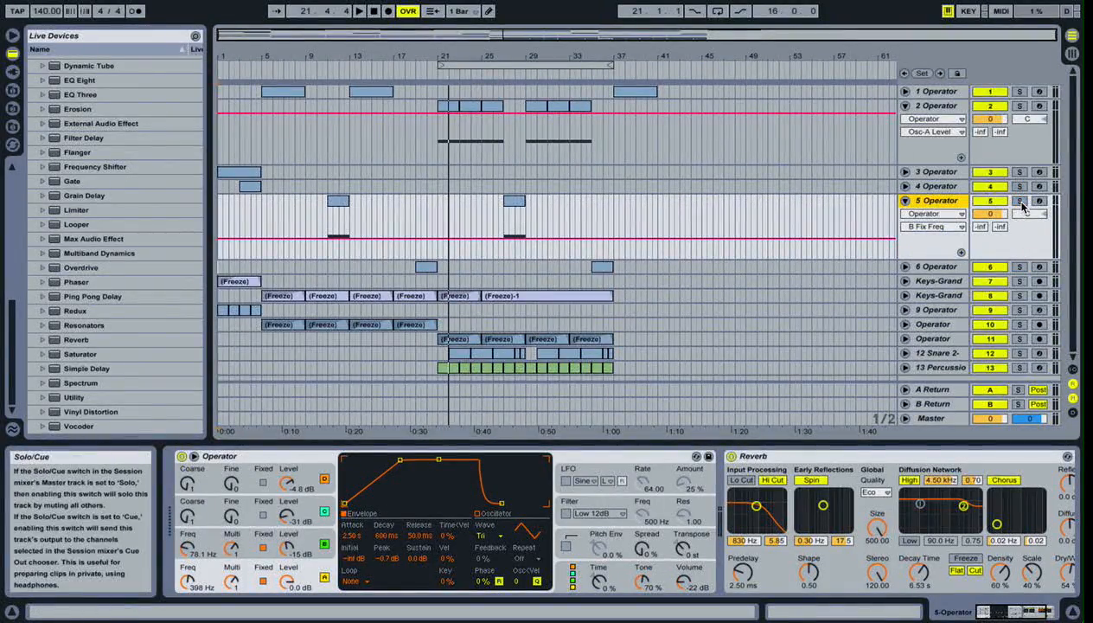
{"action": "left_click", "coordinate": [906, 201]}
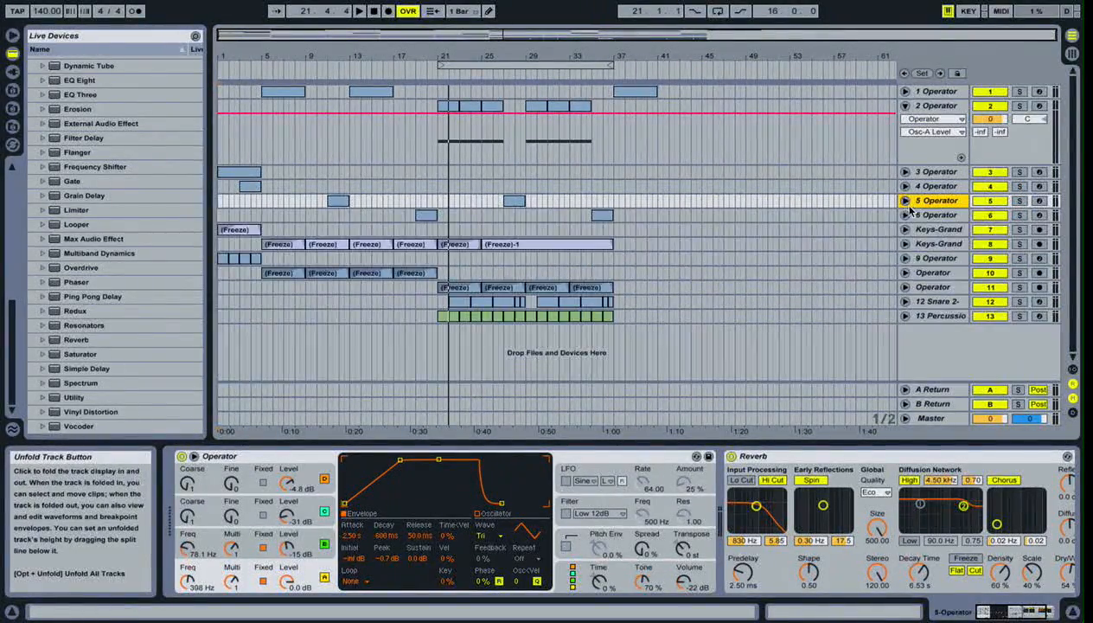
{"action": "right_click", "coordinate": [966, 337]}
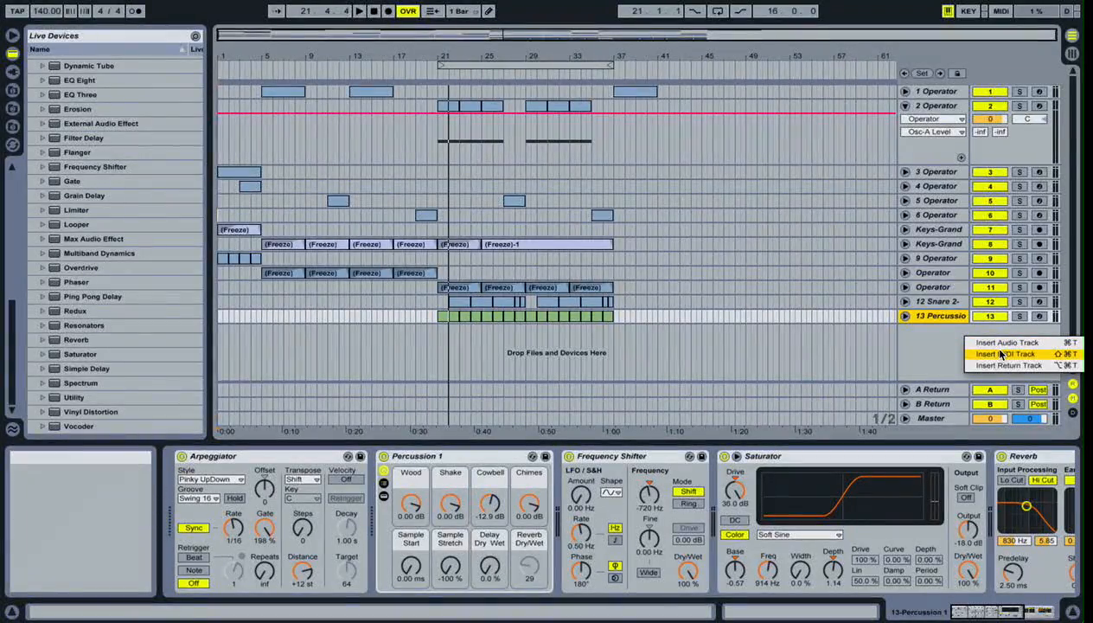
{"action": "left_click", "coordinate": [1002, 354]}
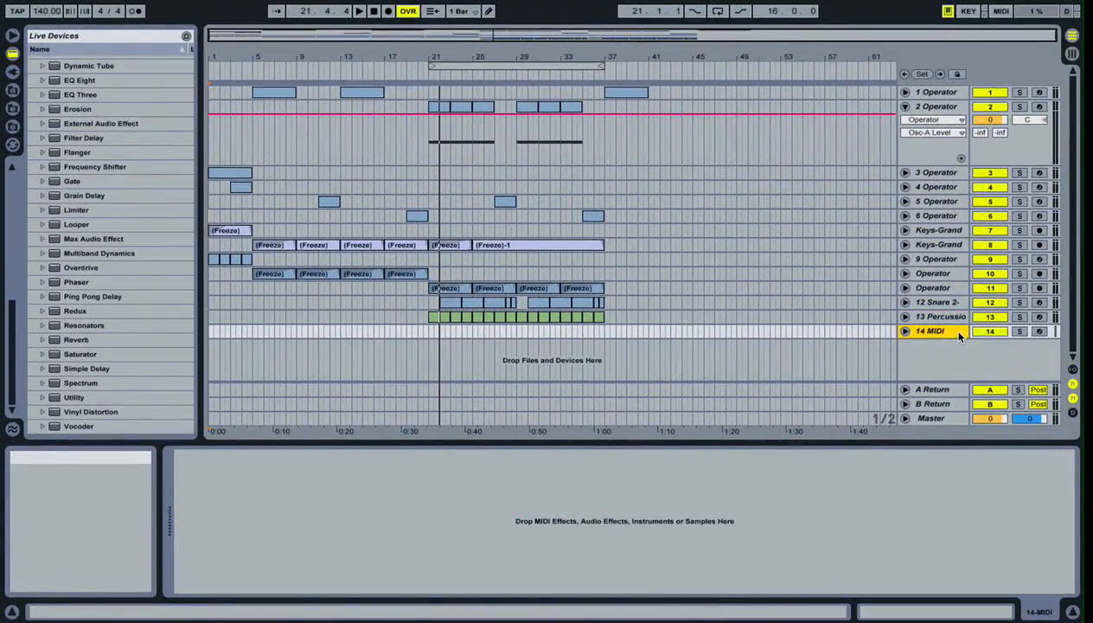
- Solo the new 14 MIDI track and arm it for recording
{"action": "left_click", "coordinate": [1014, 325]}
{"action": "left_click", "coordinate": [904, 316]}
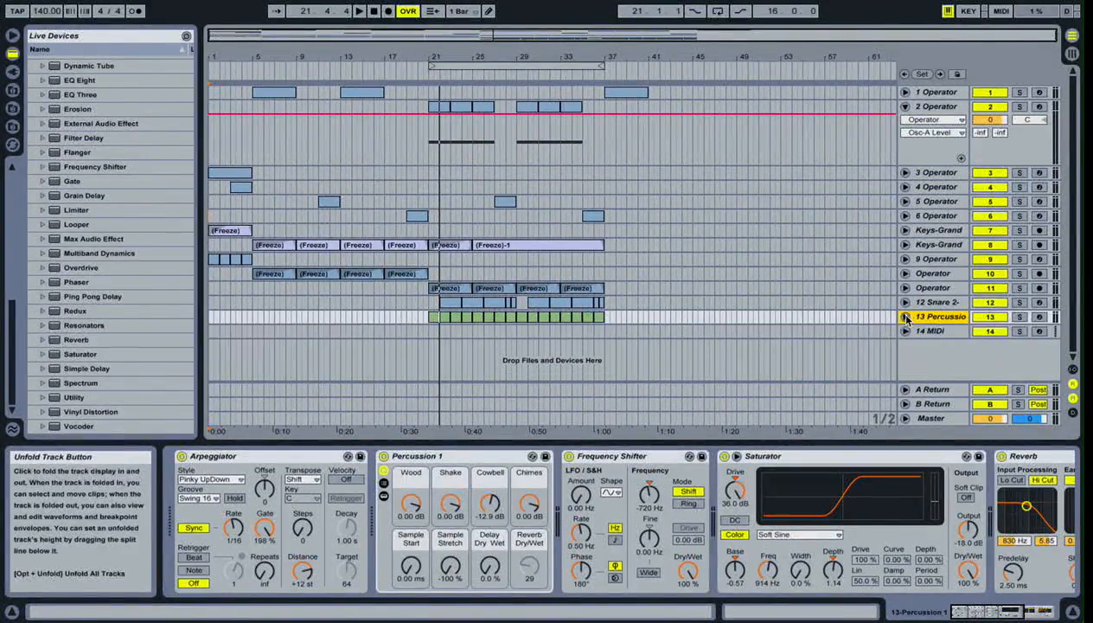
{"action": "left_click", "coordinate": [1021, 332]}
{"action": "left_click", "coordinate": [1039, 332]}
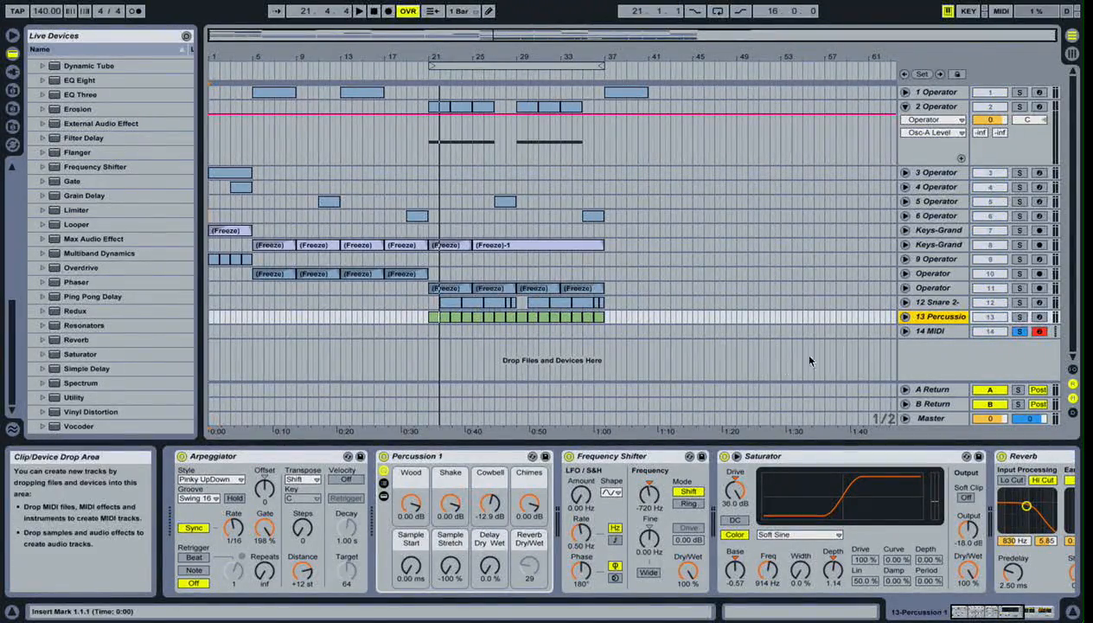
- Load the Operator instrument onto the 14 MIDI track and set oscillator A's waveform to Triangle
{"action": "left_click", "coordinate": [932, 331]}
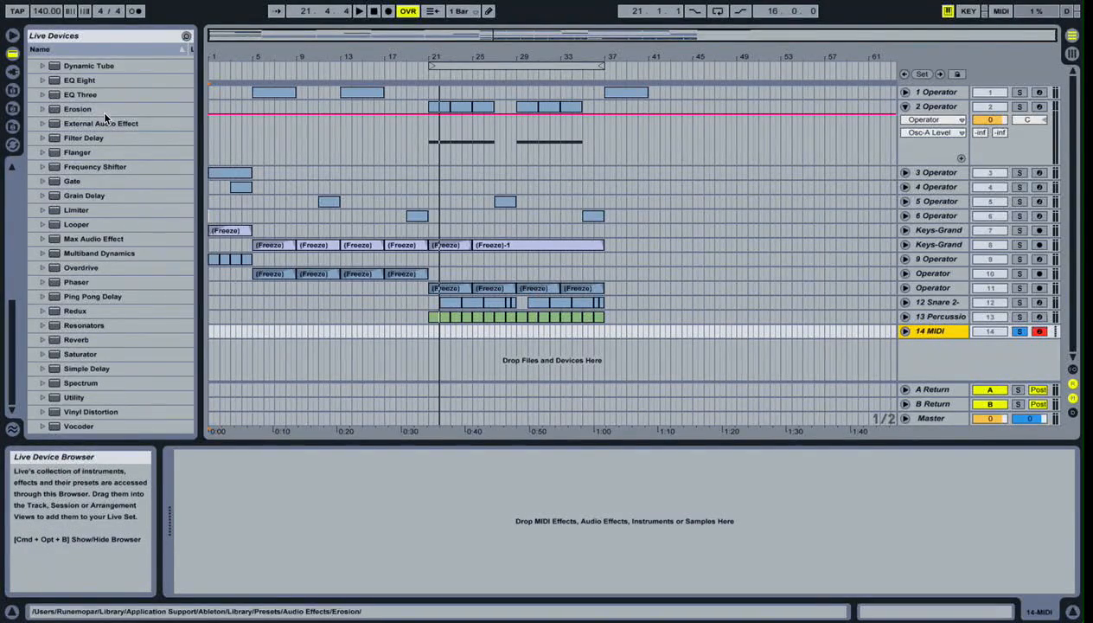
{"action": "scroll", "coordinate": [99, 108], "scroll_direction": "up", "scroll_amount": 15}
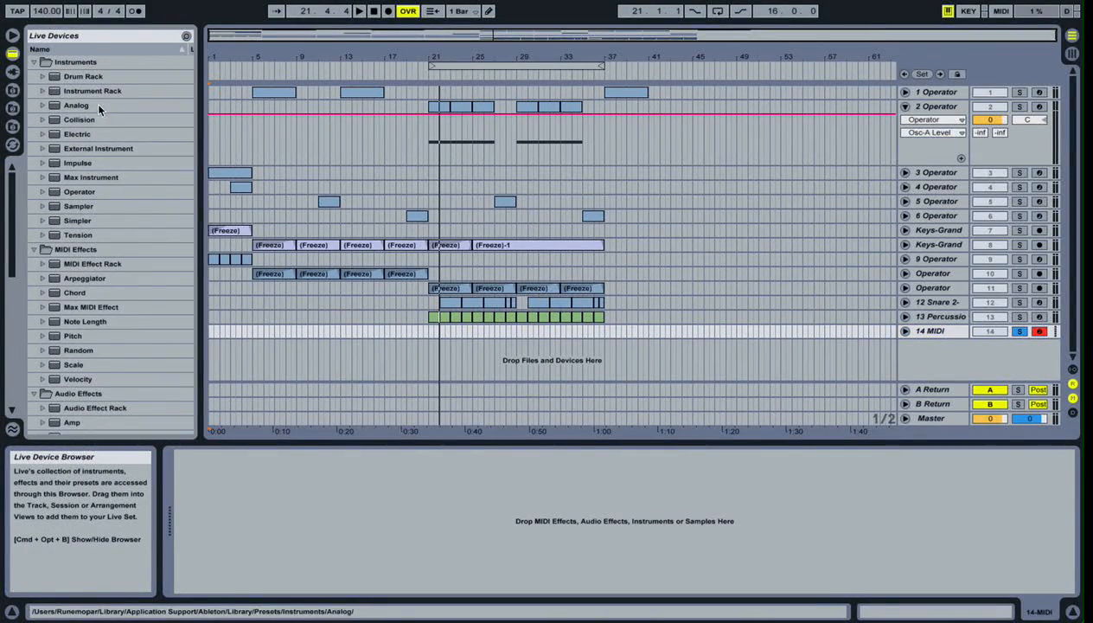
{"action": "double_click", "coordinate": [86, 191]}
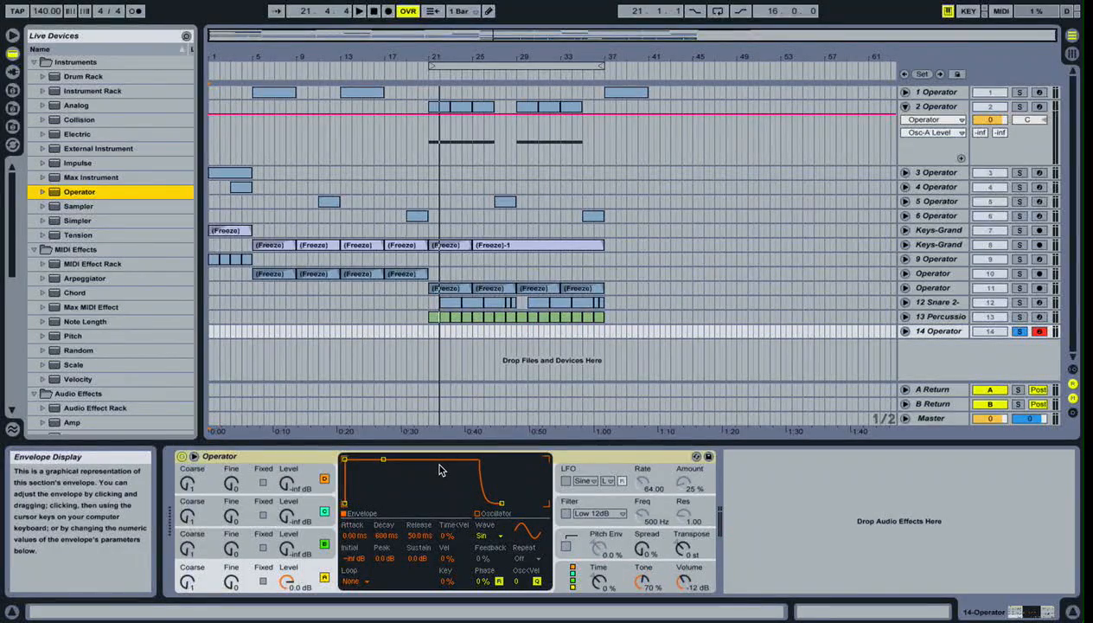
{"action": "left_click", "coordinate": [484, 538]}
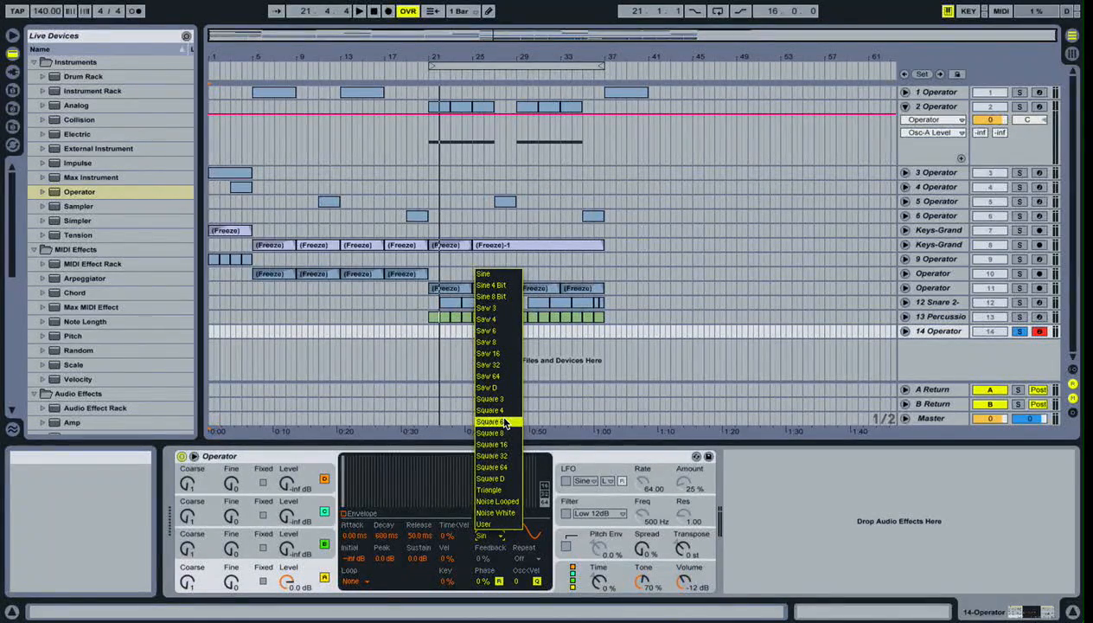
{"action": "left_click", "coordinate": [506, 489]}
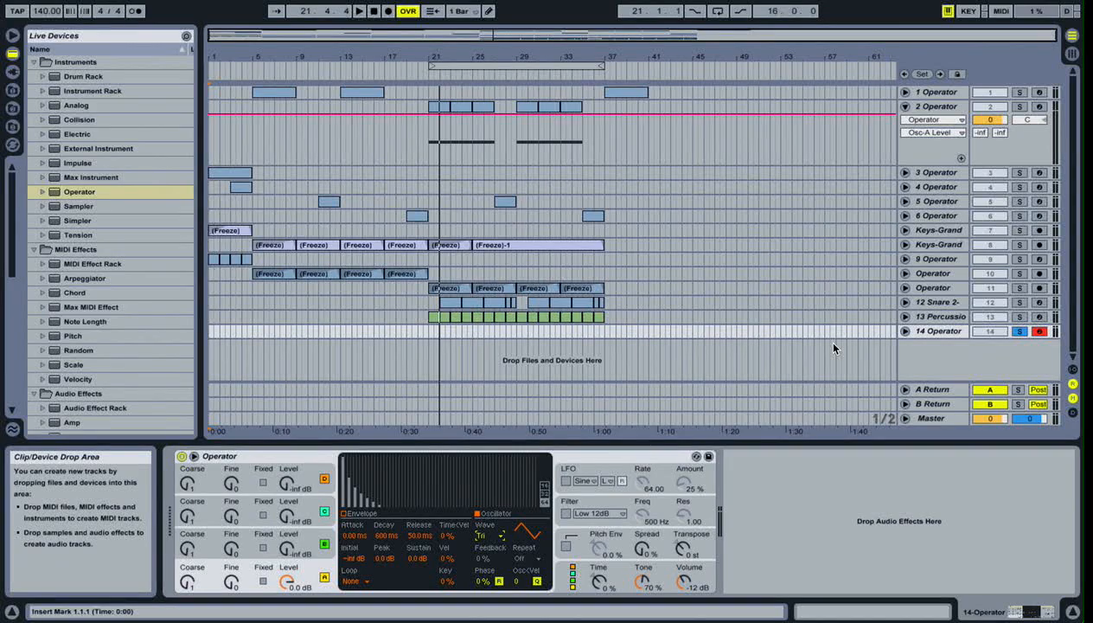
- Examine the level controls of oscillators B, C and D and the algorithm choices in the new Operator
{"action": "left_click", "coordinate": [287, 544]}
{"action": "left_click", "coordinate": [298, 518]}
{"action": "left_click", "coordinate": [295, 484]}
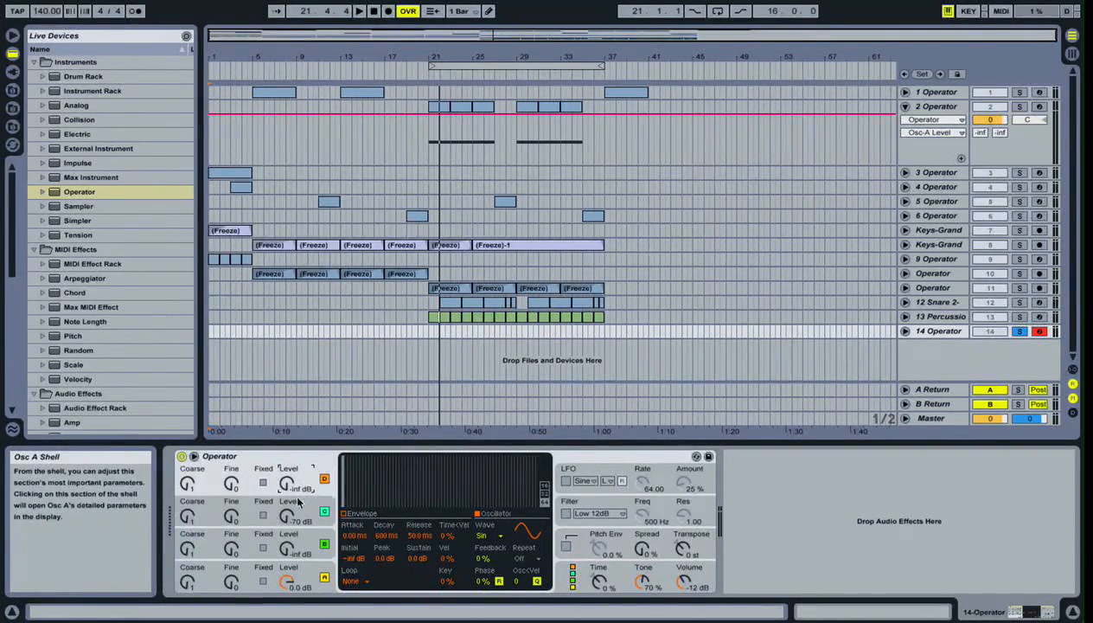
{"action": "left_click", "coordinate": [282, 517]}
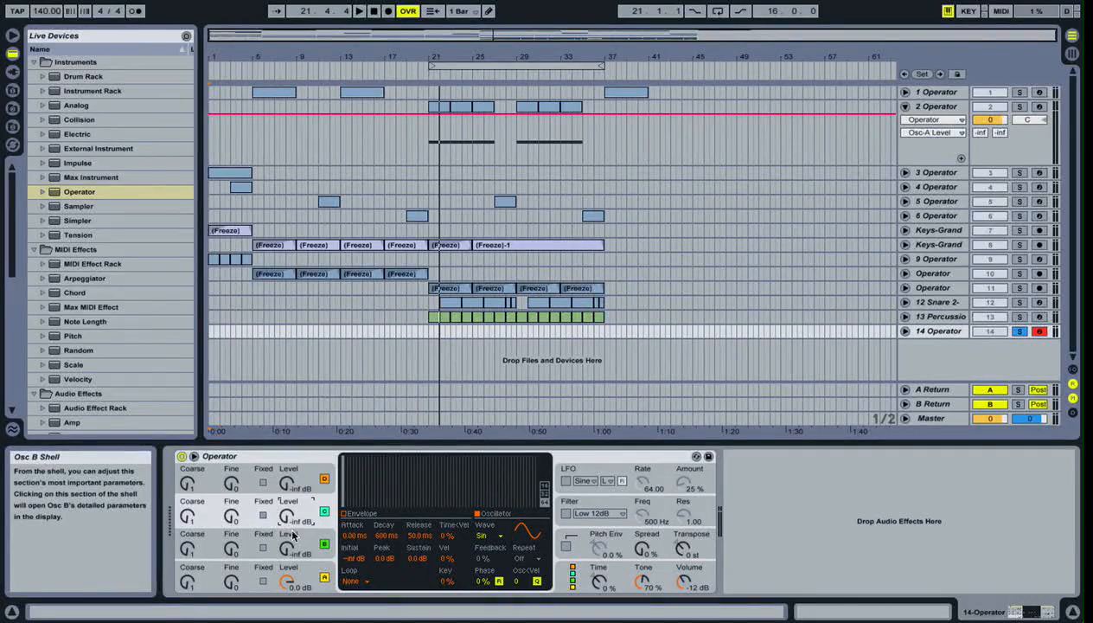
{"action": "left_click", "coordinate": [585, 581]}
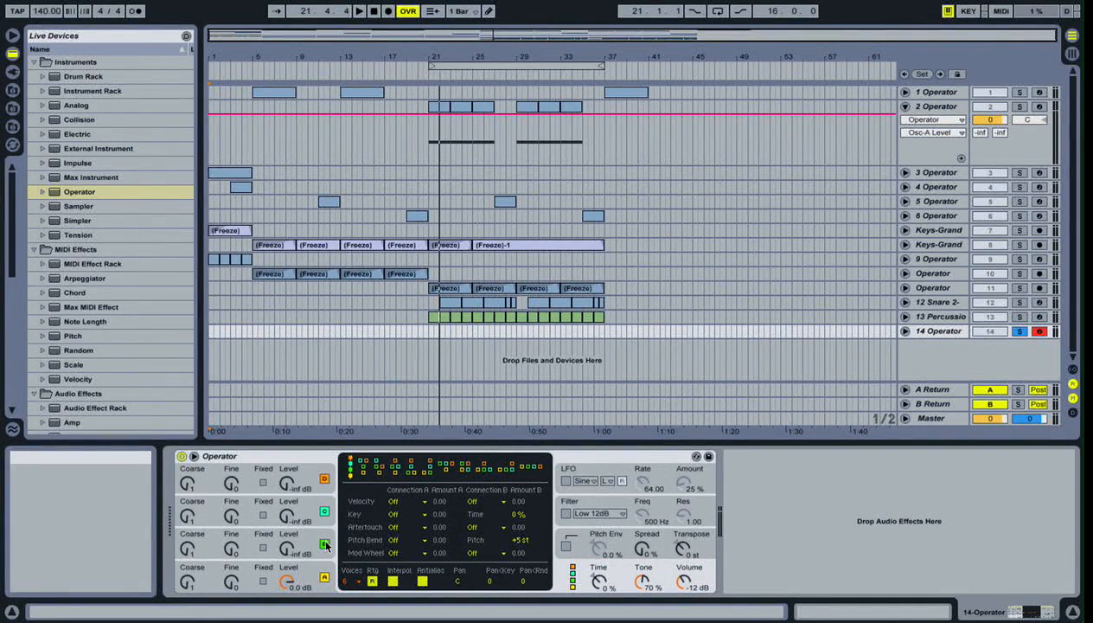
{"action": "left_click", "coordinate": [323, 482]}
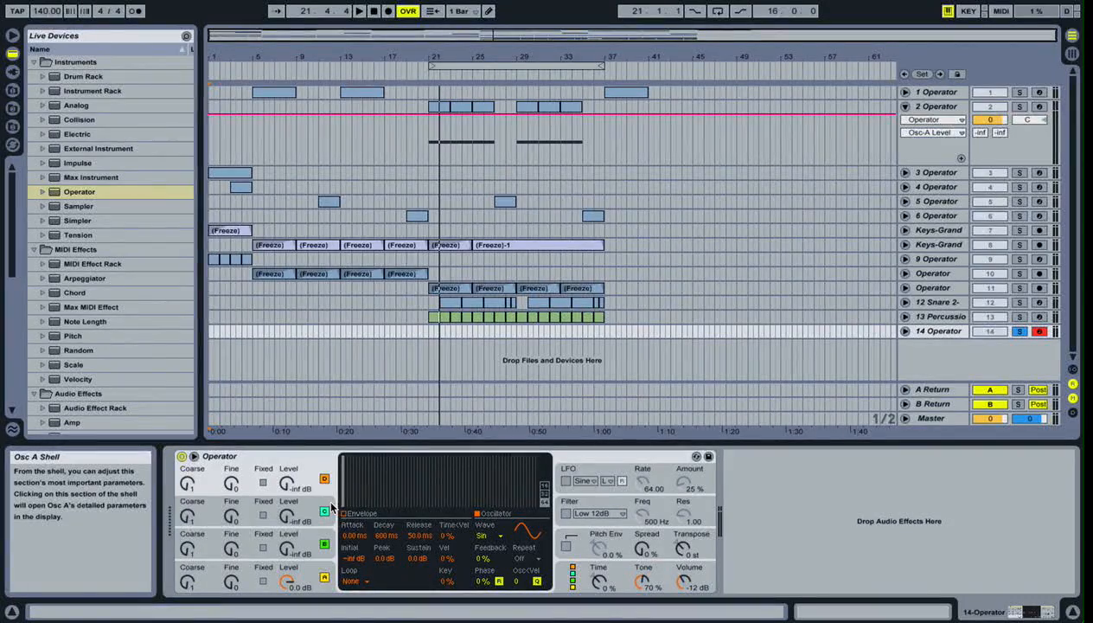
- Raise oscillator B's level to -64 dB and show Operator's algorithm display
{"action": "left_click", "coordinate": [333, 552]}
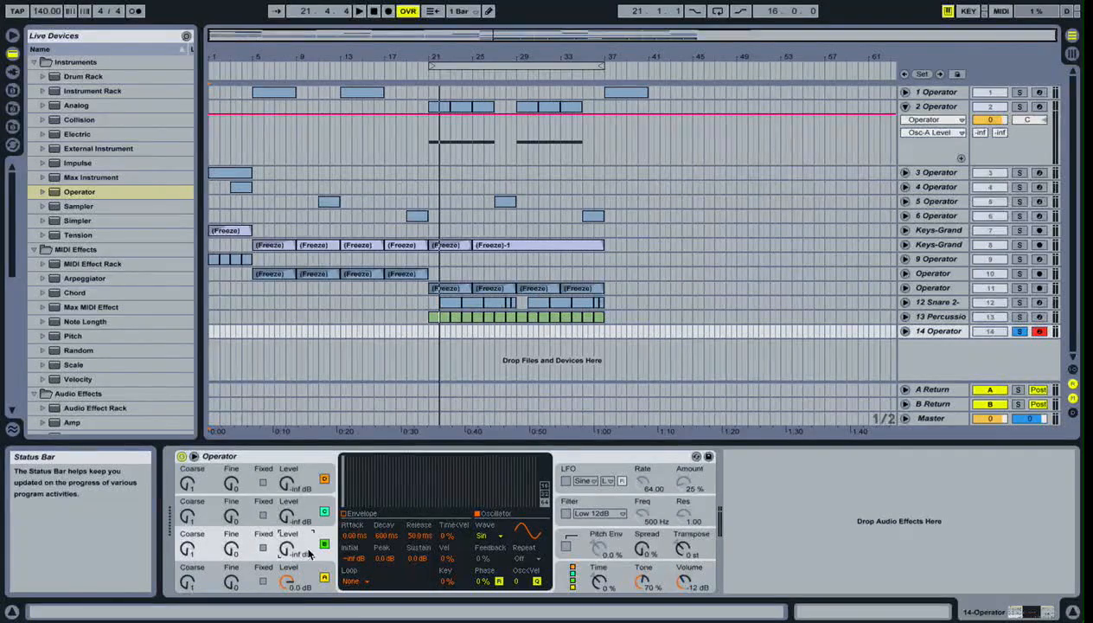
{"action": "left_click_drag", "start_coordinate": [287, 548], "coordinate": [287, 536]}
{"action": "left_click", "coordinate": [560, 584]}
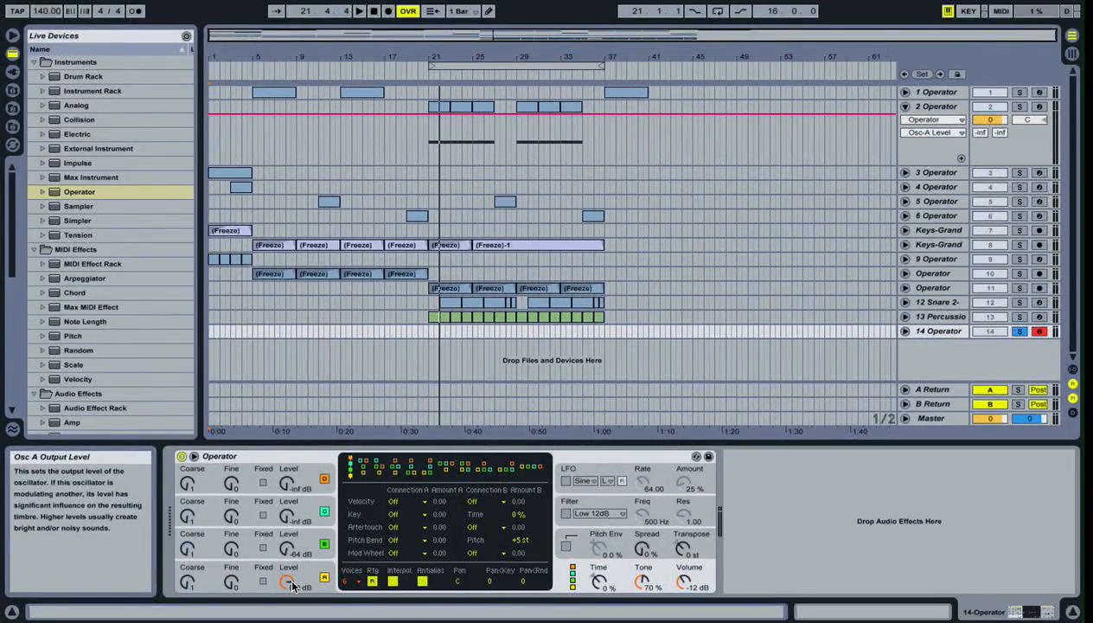
- Undo the last level increase on oscillator B
{"action": "left_click", "coordinate": [296, 537]}
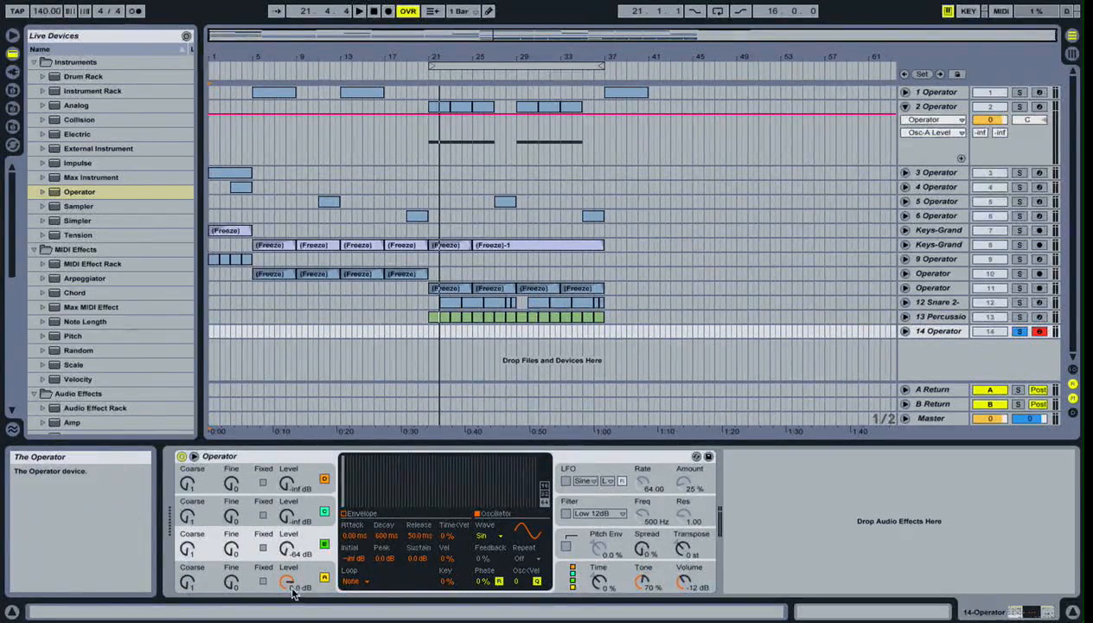
{"action": "key", "text": "ctrl+z"}
{"action": "left_click", "coordinate": [304, 535]}
- Examine the level controls of oscillators B, C and D in the 14 Operator track's instrument
{"action": "left_click", "coordinate": [304, 508]}
{"action": "left_click", "coordinate": [304, 484]}
{"action": "left_click", "coordinate": [305, 512]}
{"action": "left_click", "coordinate": [305, 548]}
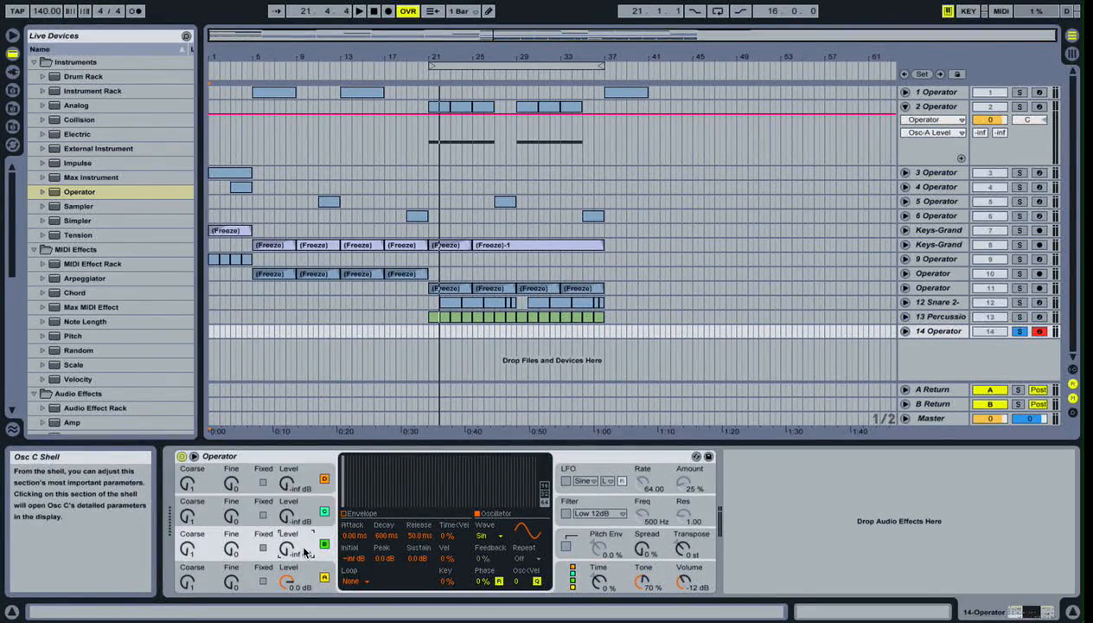
{"action": "left_click", "coordinate": [302, 512]}
{"action": "left_click", "coordinate": [299, 486]}
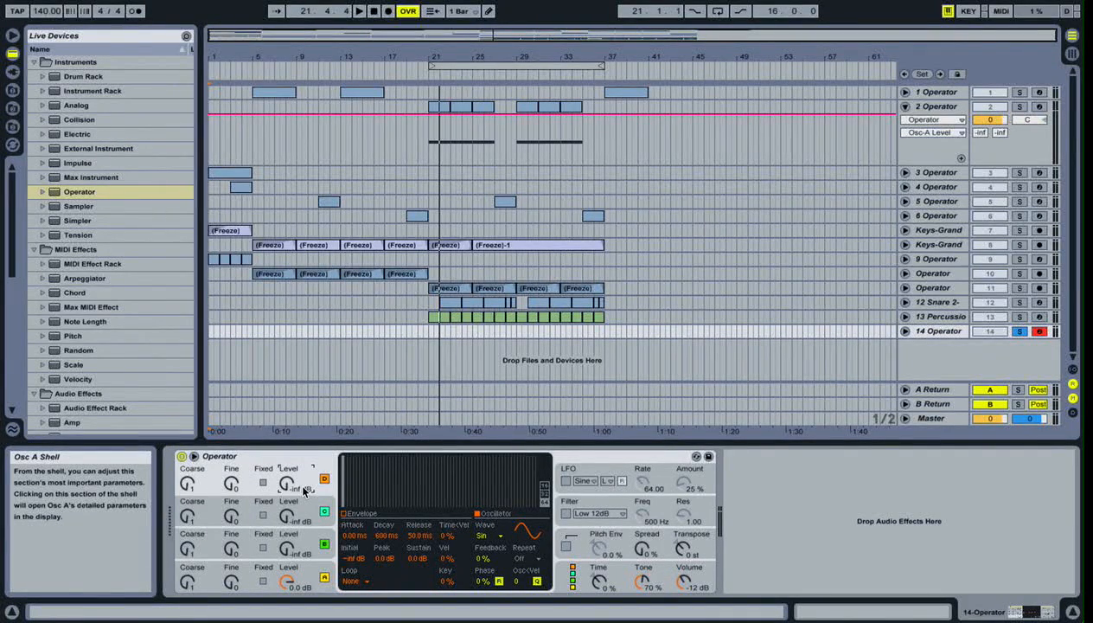
{"action": "left_click", "coordinate": [304, 514]}
{"action": "left_click", "coordinate": [304, 538]}
{"action": "left_click", "coordinate": [304, 514]}
{"action": "left_click", "coordinate": [302, 567]}
{"action": "left_click", "coordinate": [305, 548]}
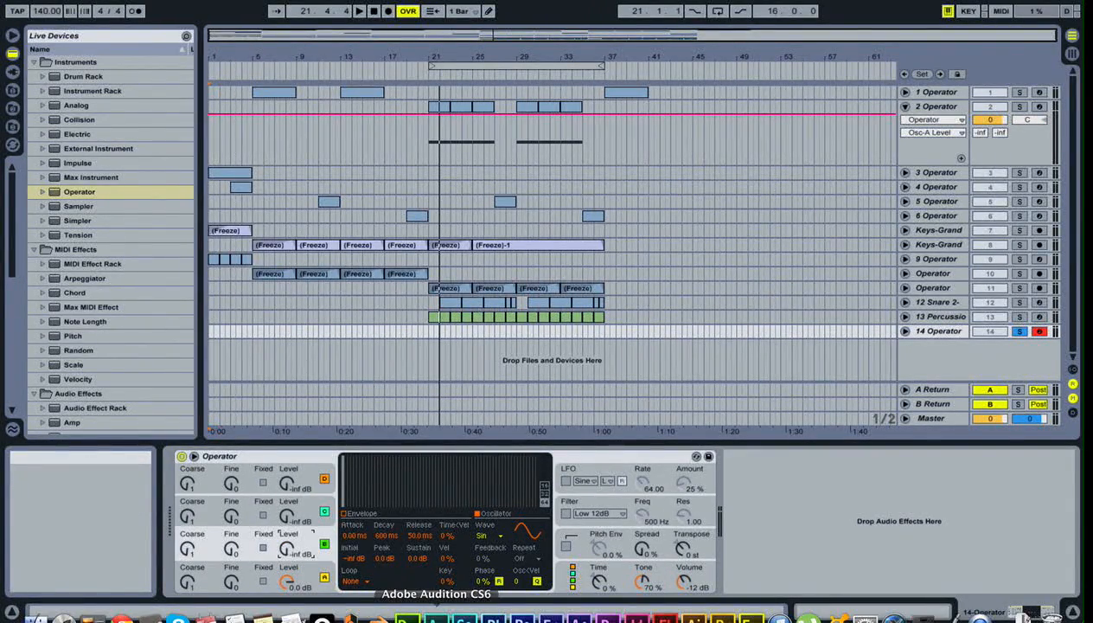
- Set oscillator A's envelope attack to 2.50 s and switch it to a fixed frequency of 58.1 Hz
{"action": "left_click", "coordinate": [306, 577]}
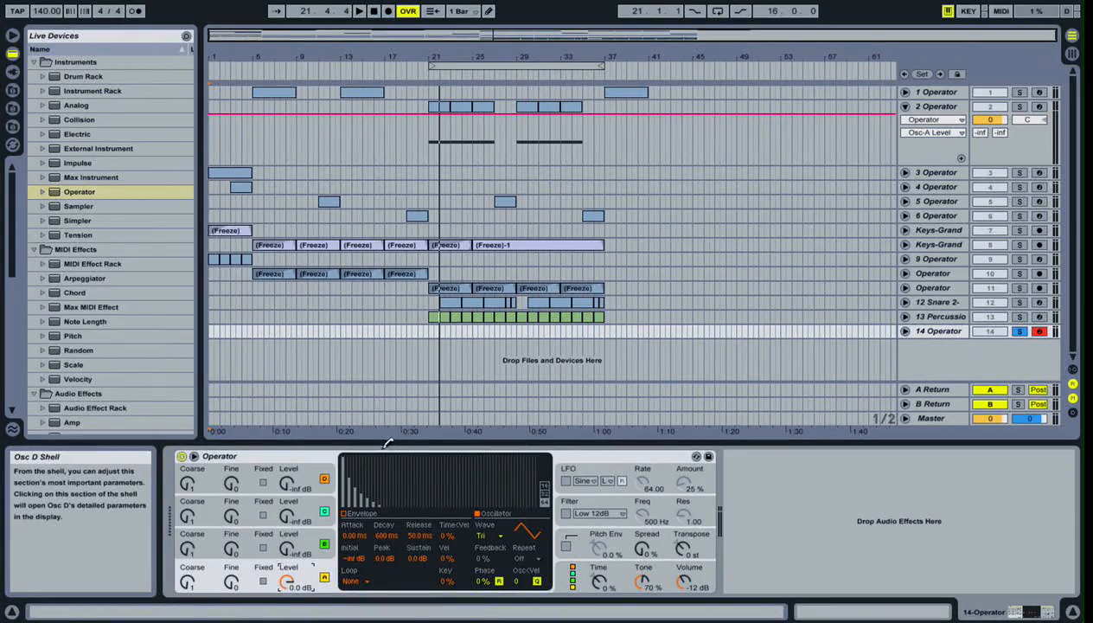
{"action": "left_click", "coordinate": [344, 515]}
{"action": "left_click_drag", "start_coordinate": [344, 458], "coordinate": [401, 459]}
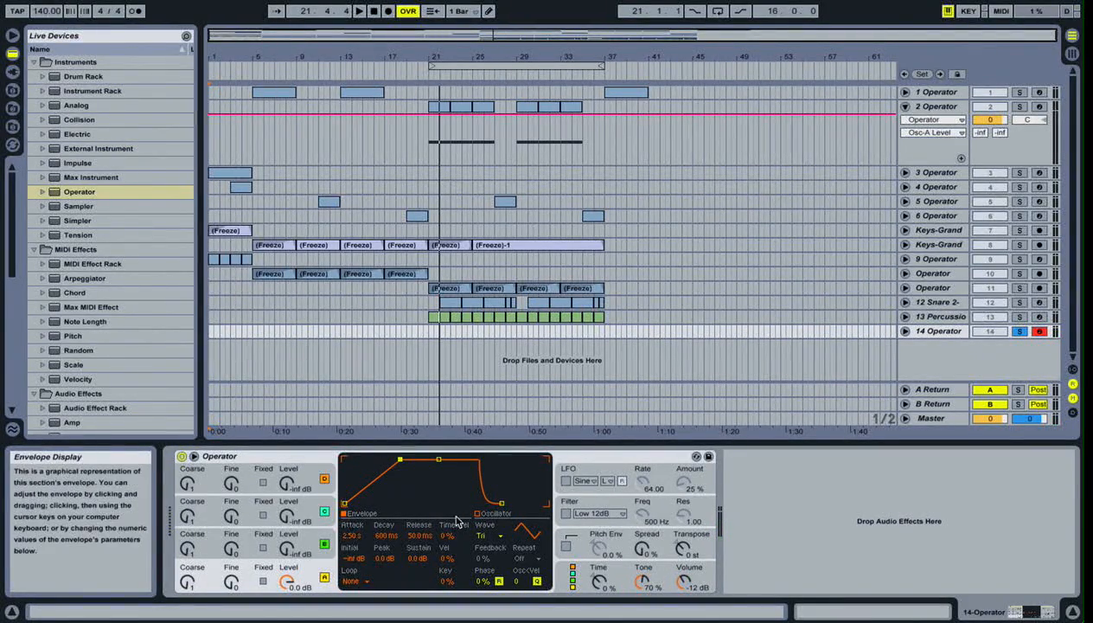
{"action": "left_click", "coordinate": [263, 580]}
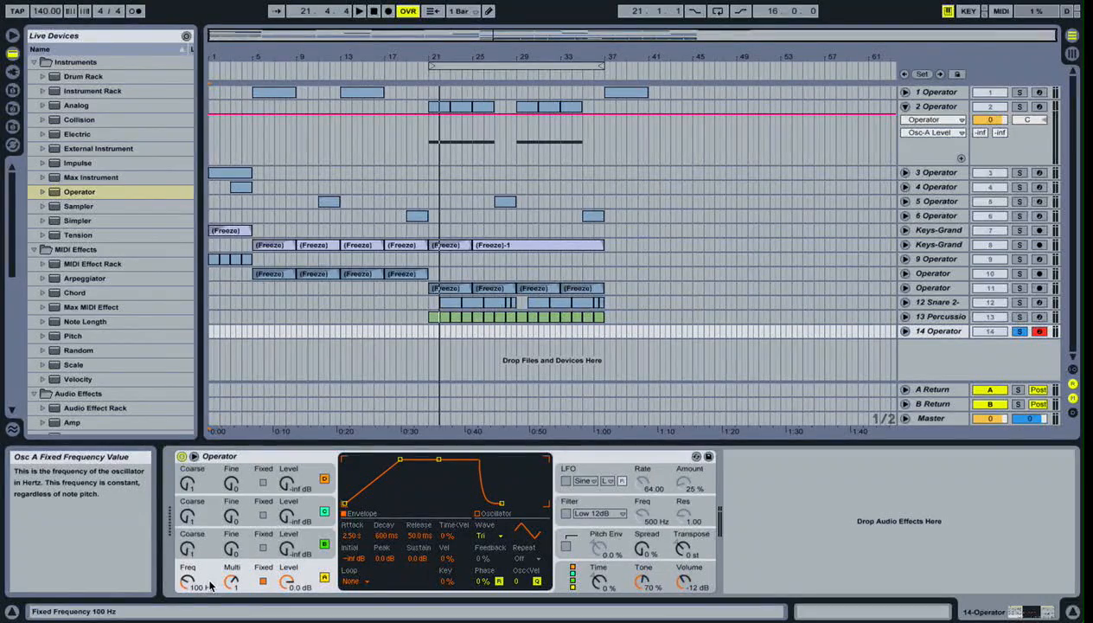
{"action": "mouse_move", "coordinate": [189, 581]}
{"action": "left_mouse_down"}
{"action": "mouse_move", "coordinate": [188, 564]}
{"action": "mouse_move", "coordinate": [189, 588]}
{"action": "left_mouse_up"}
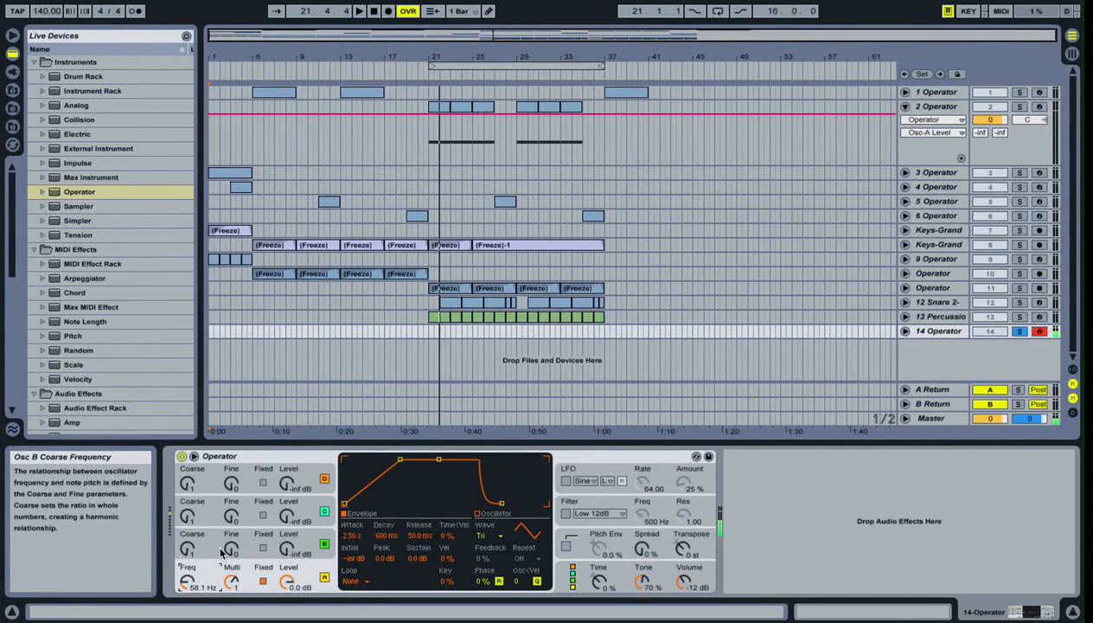
- Raise oscillator B's level to -19 dB and switch it to a fixed frequency of 216 Hz
{"action": "left_click", "coordinate": [305, 550]}
{"action": "left_click_drag", "start_coordinate": [307, 551], "coordinate": [307, 534]}
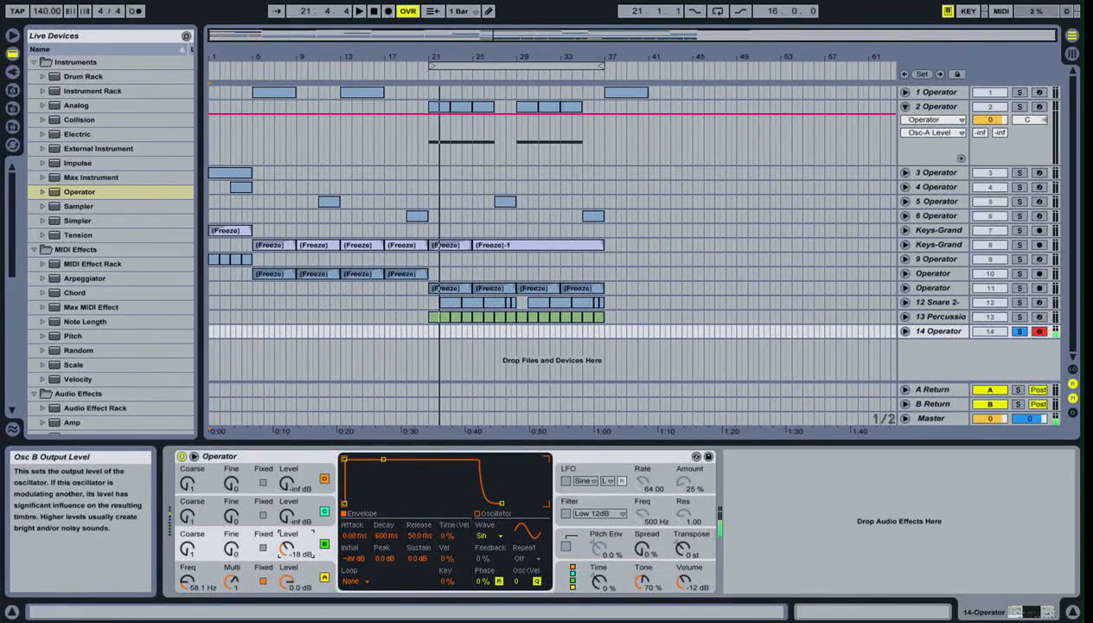
{"action": "left_click_drag", "start_coordinate": [286, 549], "coordinate": [286, 549]}
{"action": "left_click", "coordinate": [263, 547]}
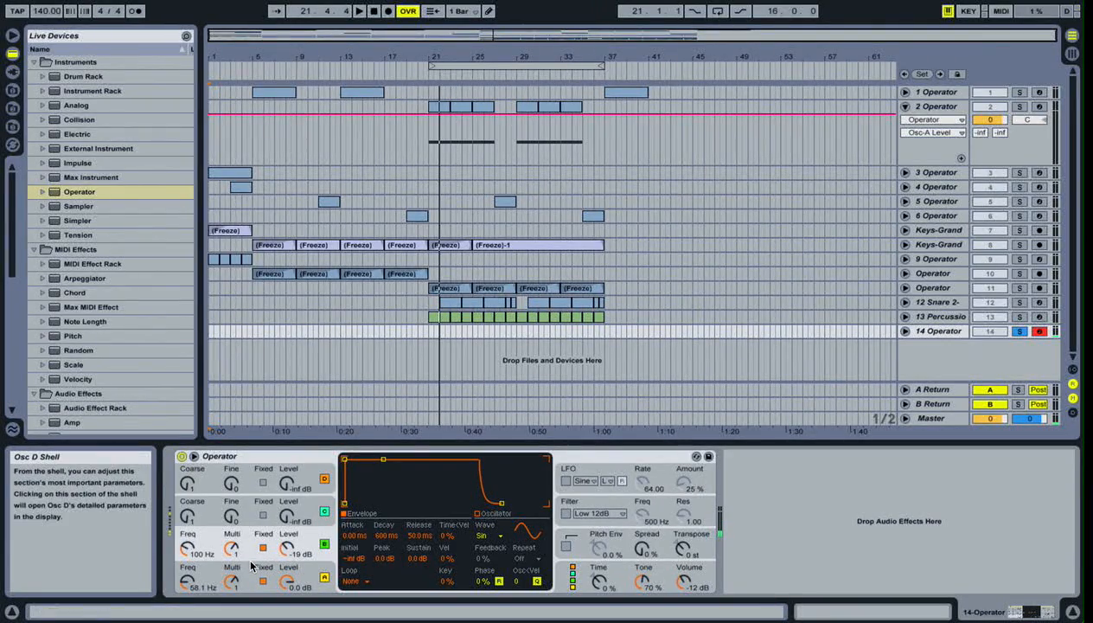
{"action": "left_click", "coordinate": [187, 548]}
{"action": "left_click_drag", "start_coordinate": [187, 548], "coordinate": [188, 554]}
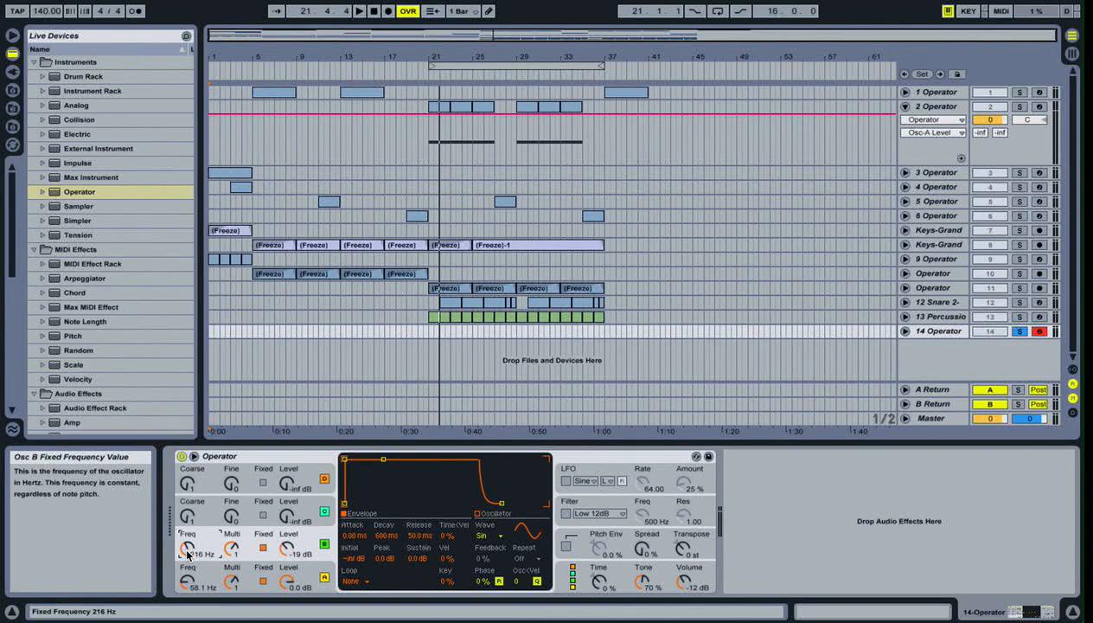
- Shape oscillator B's envelope with a 5.00 s attack and -0.7 dB peak, and set its fixed frequency to 121 Hz
{"action": "left_click", "coordinate": [309, 568]}
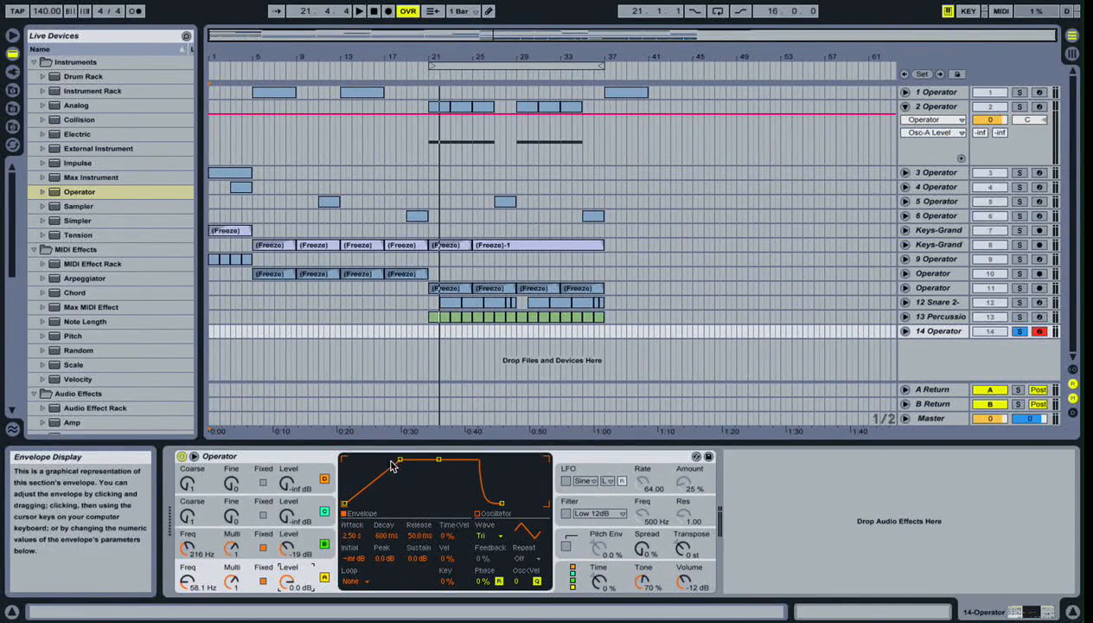
{"action": "left_click", "coordinate": [210, 552]}
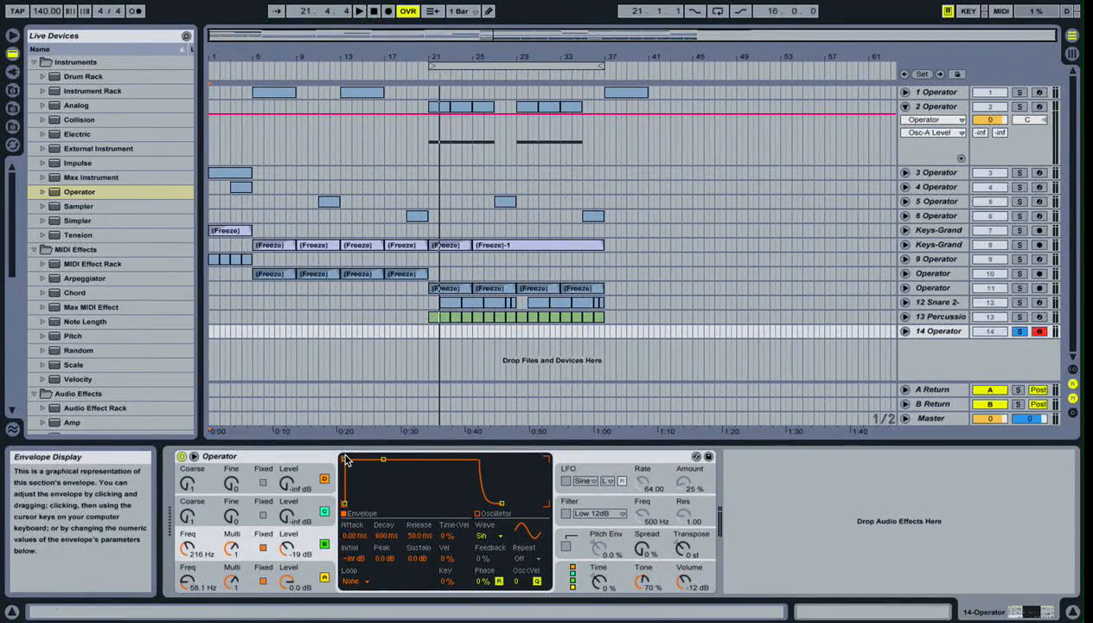
{"action": "left_click_drag", "start_coordinate": [345, 461], "coordinate": [403, 460]}
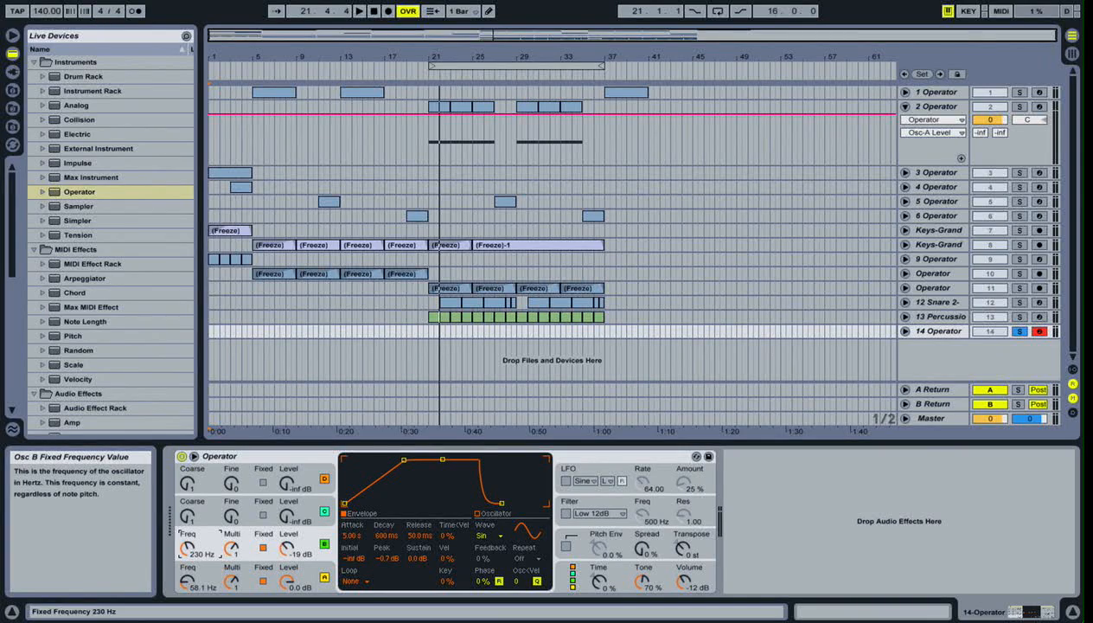
{"action": "left_click_drag", "start_coordinate": [187, 549], "coordinate": [192, 546]}
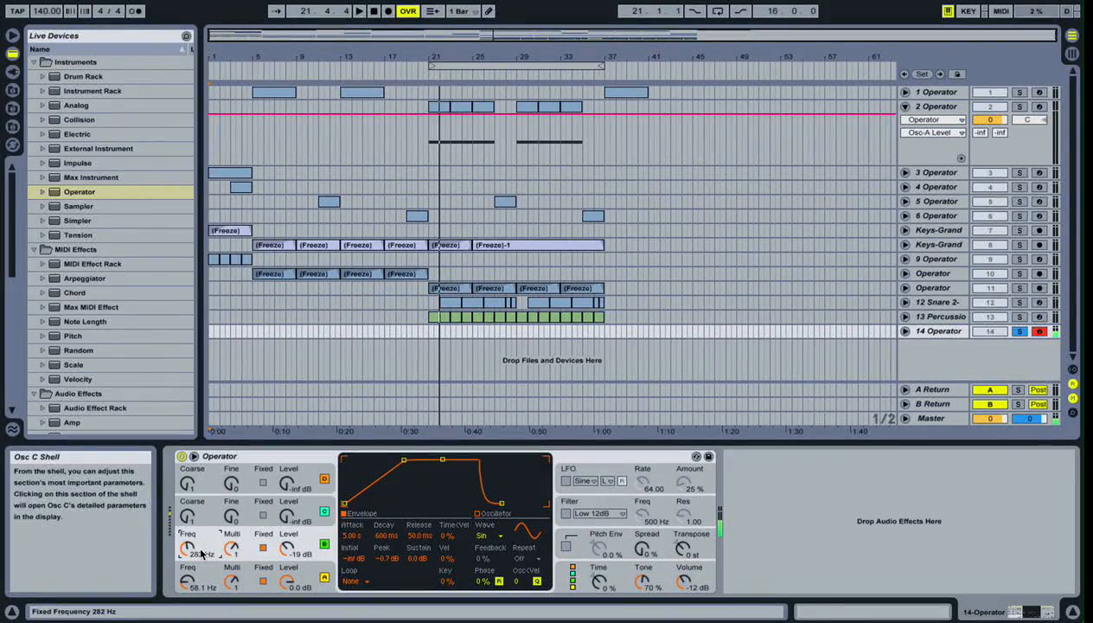
{"action": "mouse_move", "coordinate": [187, 548]}
{"action": "left_mouse_down"}
{"action": "mouse_move", "coordinate": [187, 572]}
{"action": "mouse_move", "coordinate": [186, 559]}
{"action": "left_mouse_up"}
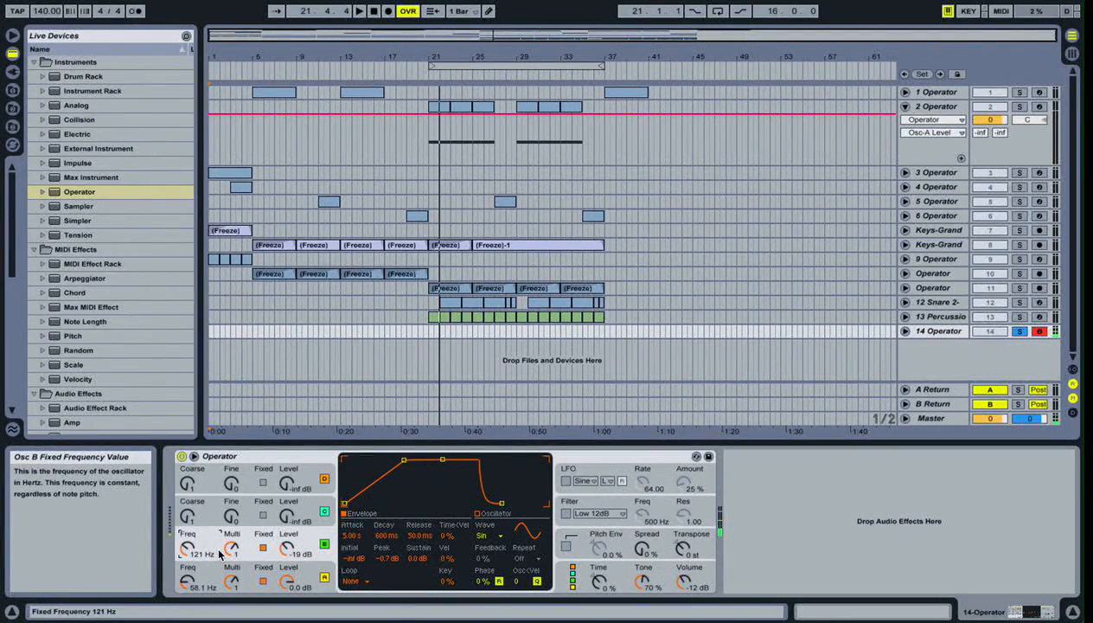
- Configure oscillator C with a fixed frequency of 839 Hz, a level of -32 dB and an envelope attack of 10.00 s
{"action": "left_click", "coordinate": [296, 510]}
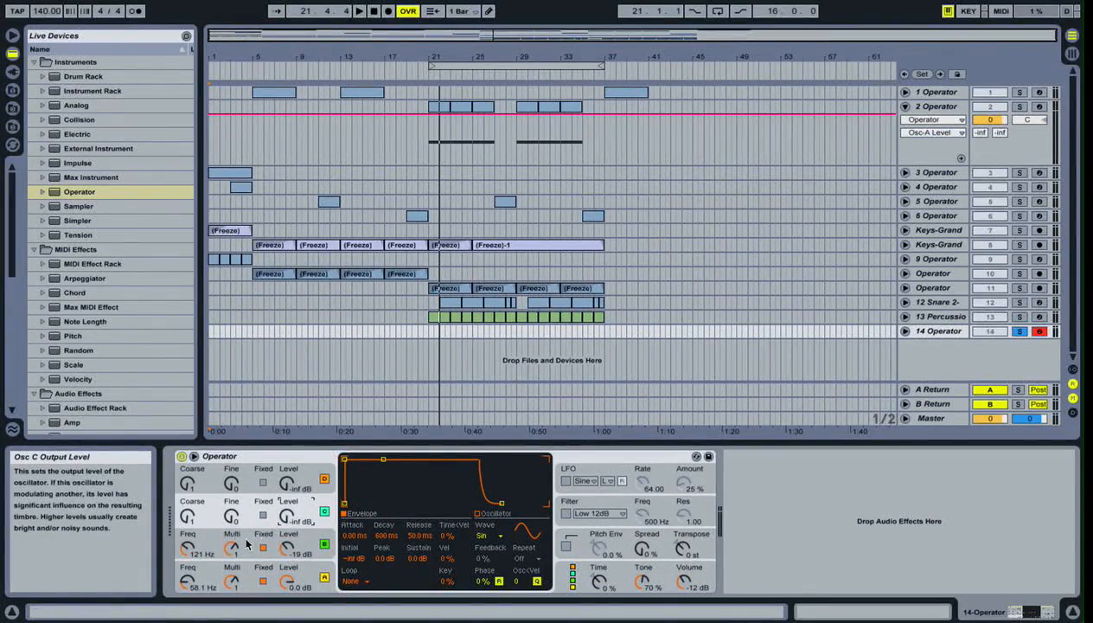
{"action": "left_click", "coordinate": [263, 516]}
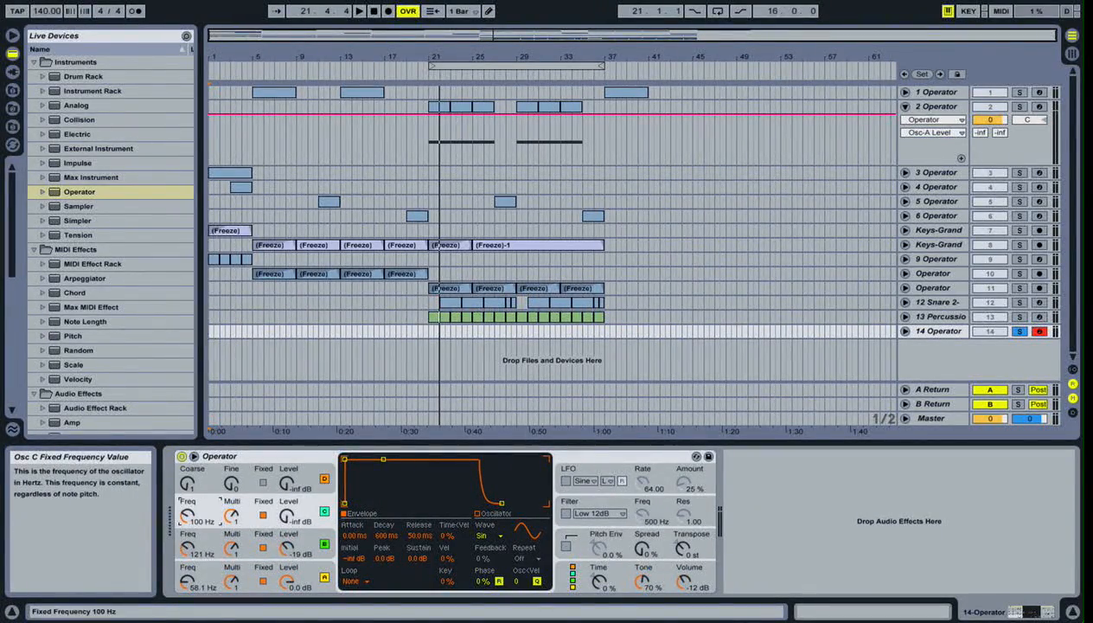
{"action": "mouse_move", "coordinate": [190, 515]}
{"action": "left_mouse_down"}
{"action": "mouse_move", "coordinate": [191, 475]}
{"action": "mouse_move", "coordinate": [189, 528]}
{"action": "left_mouse_up"}
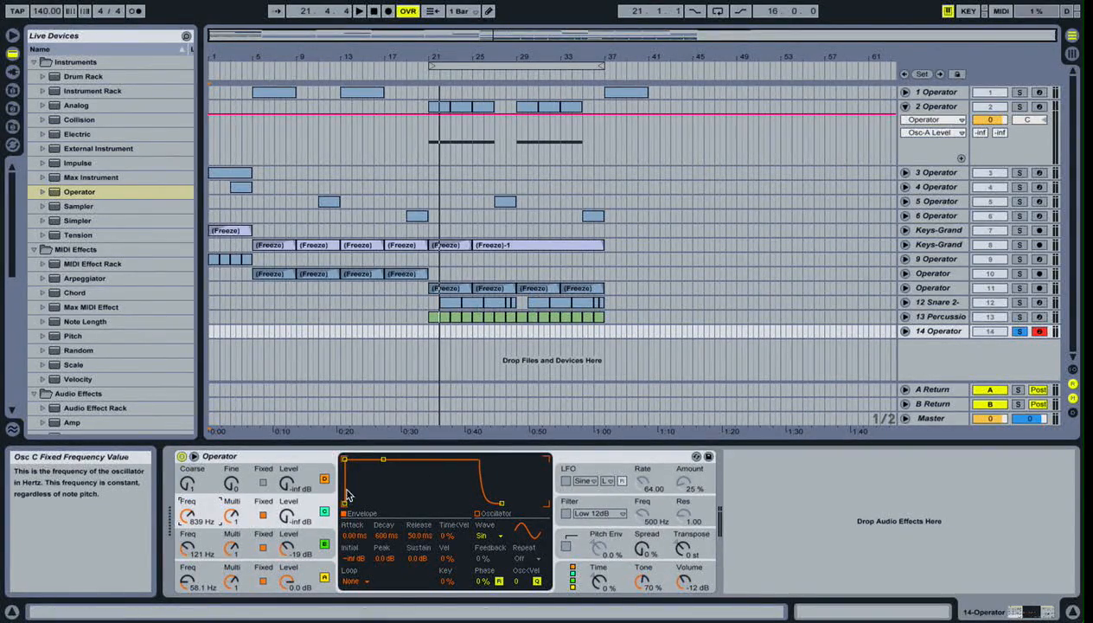
{"action": "left_click_drag", "start_coordinate": [293, 515], "coordinate": [292, 507]}
{"action": "left_click_drag", "start_coordinate": [346, 459], "coordinate": [409, 459]}
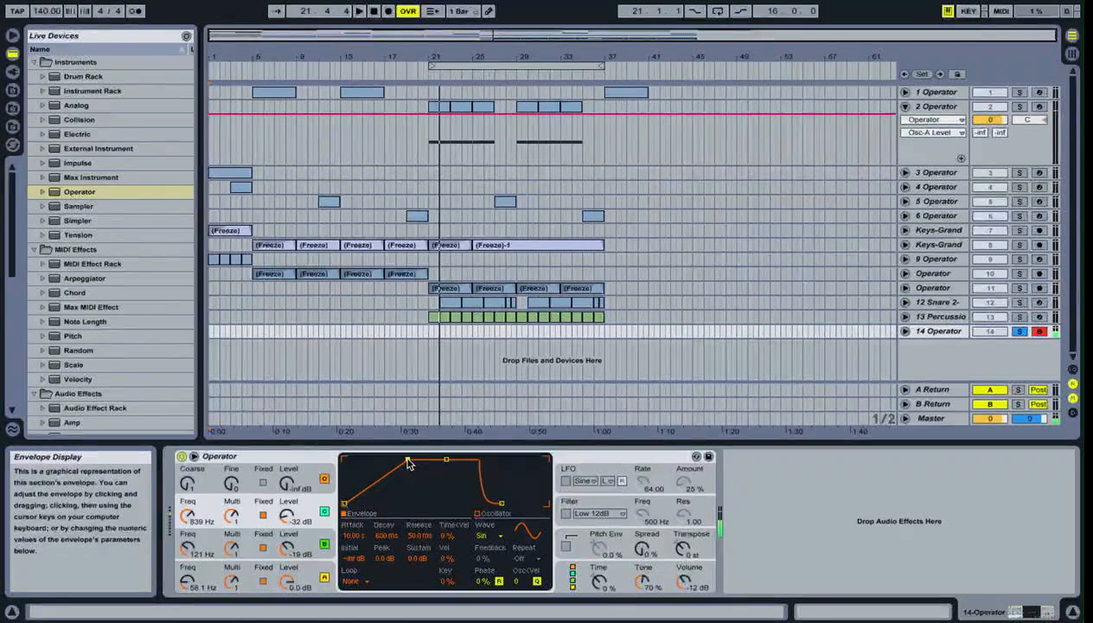
- Try Noise Looped on oscillator D, settle on the Noise White waveform and set its level to -19 dB
{"action": "left_click", "coordinate": [292, 487]}
{"action": "left_click", "coordinate": [487, 537]}
{"action": "left_click", "coordinate": [489, 538]}
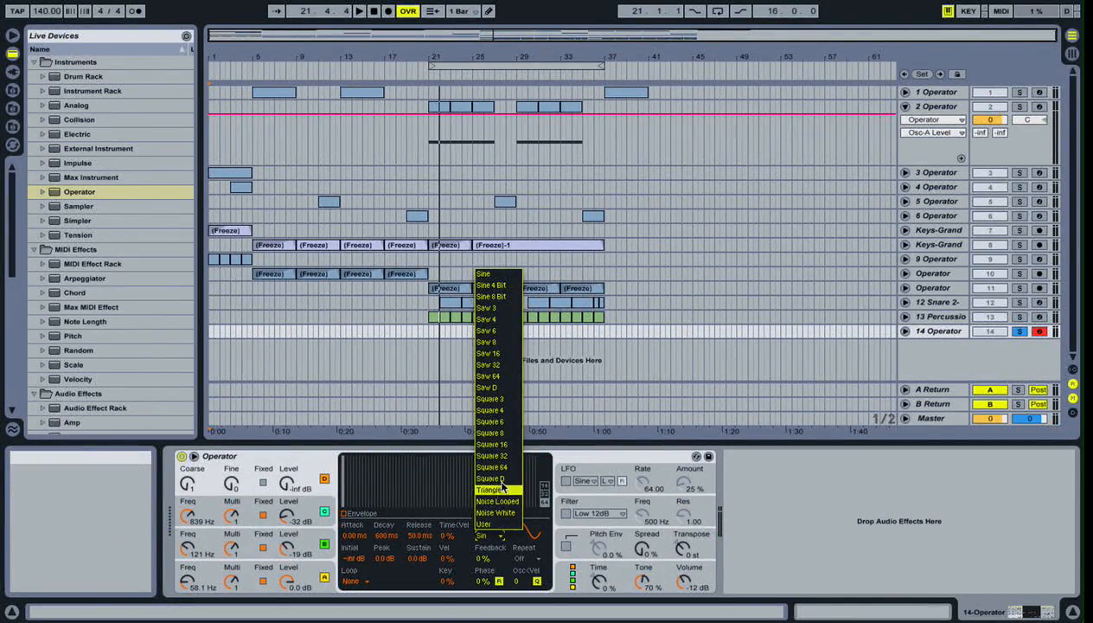
{"action": "left_click", "coordinate": [501, 501]}
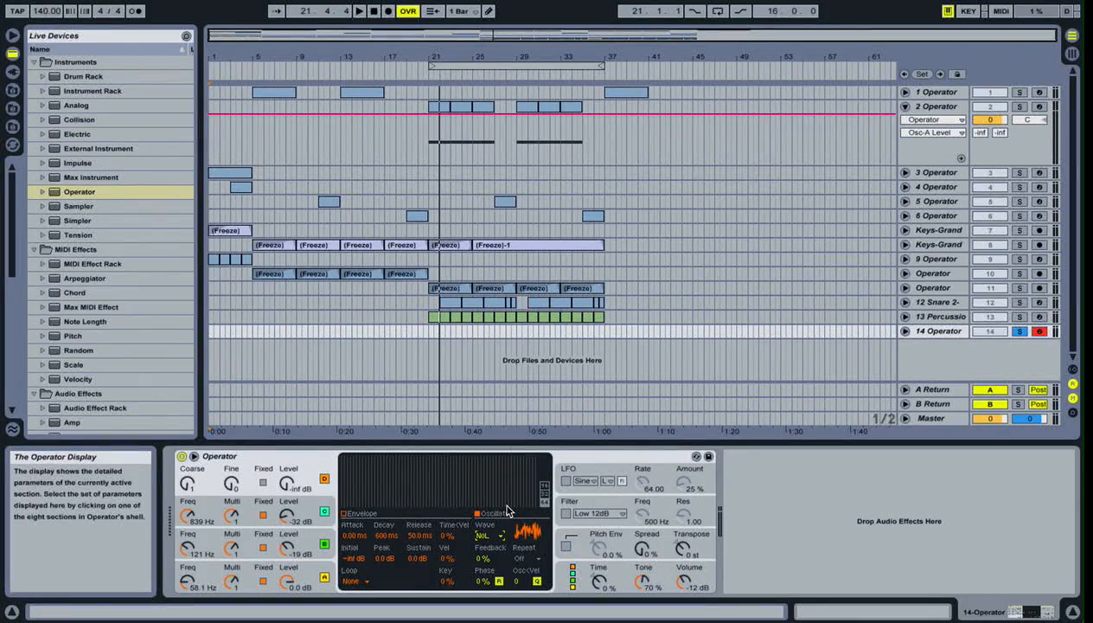
{"action": "left_click", "coordinate": [486, 538]}
{"action": "left_click", "coordinate": [486, 538]}
{"action": "left_click", "coordinate": [488, 537]}
{"action": "left_click", "coordinate": [499, 512]}
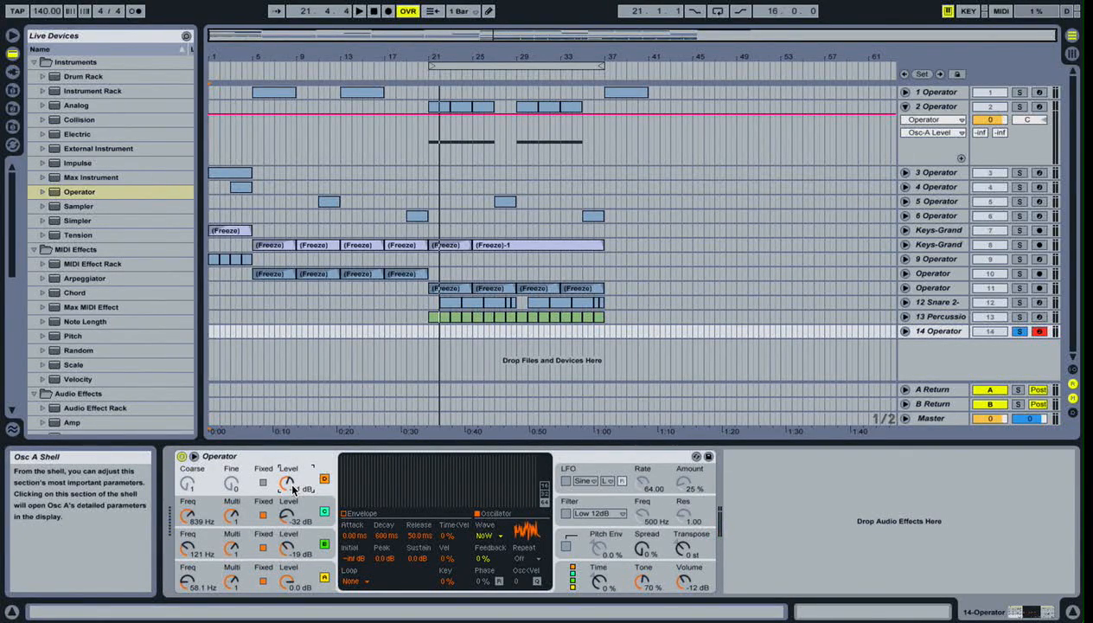
{"action": "left_click_drag", "start_coordinate": [292, 486], "coordinate": [292, 485]}
- Try the Triangle waveform on oscillator B and set it back to Sine
{"action": "left_click", "coordinate": [308, 558]}
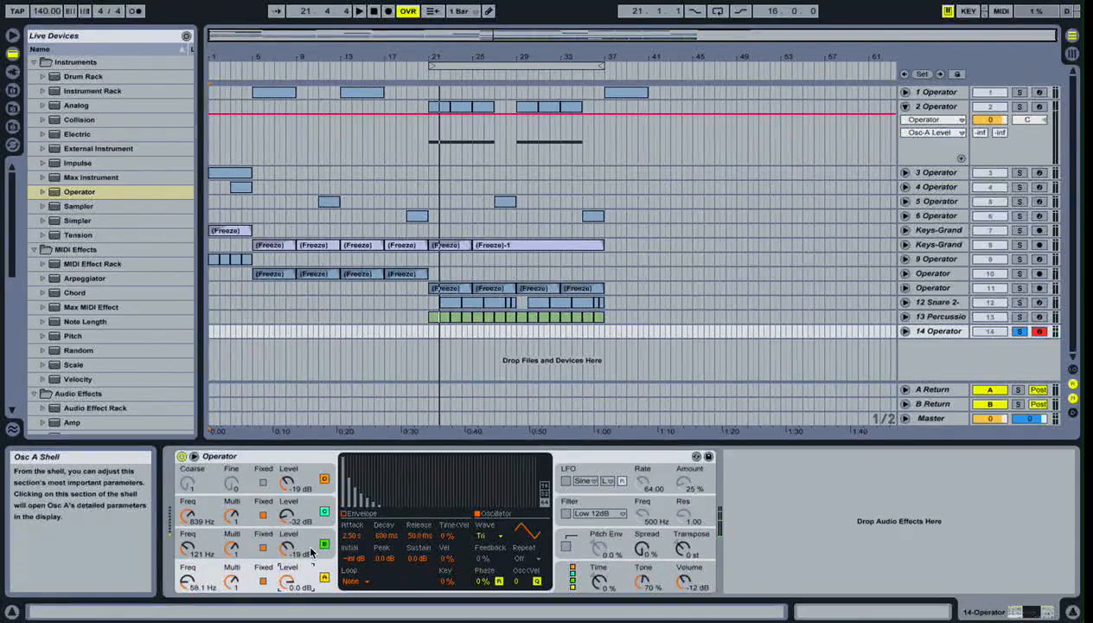
{"action": "left_click", "coordinate": [483, 534]}
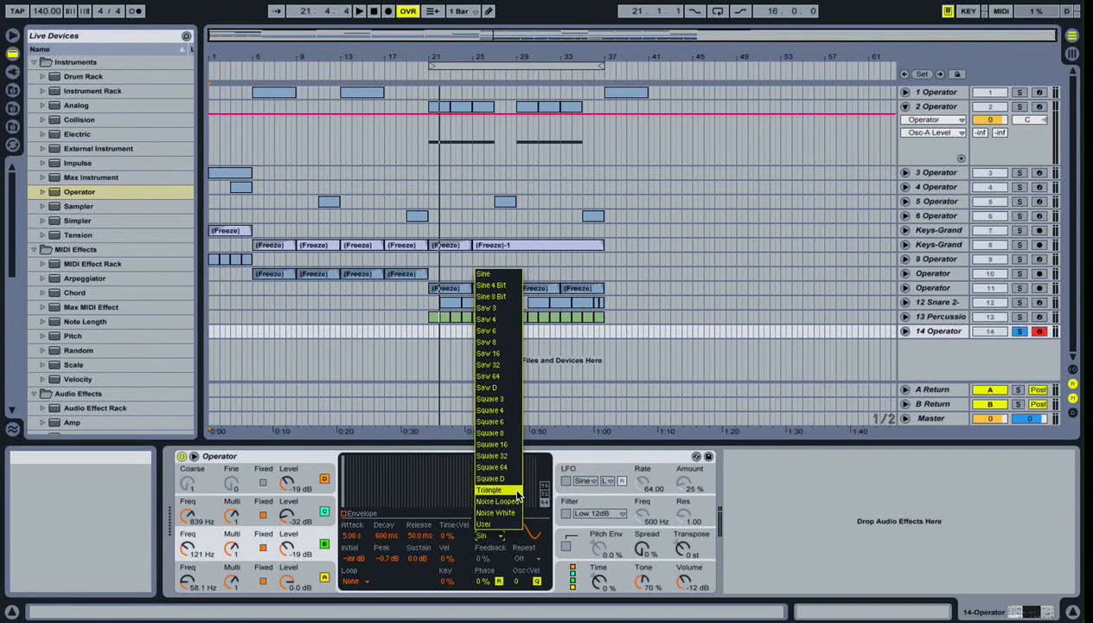
{"action": "left_click", "coordinate": [489, 490]}
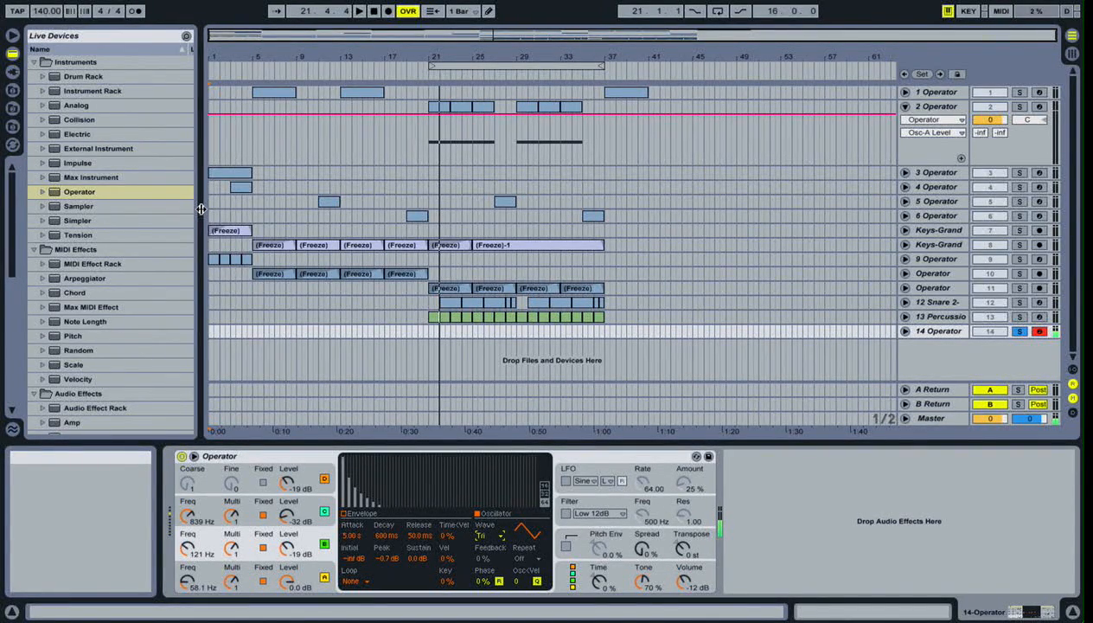
{"action": "left_click", "coordinate": [495, 535]}
{"action": "left_click", "coordinate": [495, 536]}
{"action": "left_click", "coordinate": [495, 535]}
{"action": "left_click", "coordinate": [495, 534]}
{"action": "left_click", "coordinate": [496, 536]}
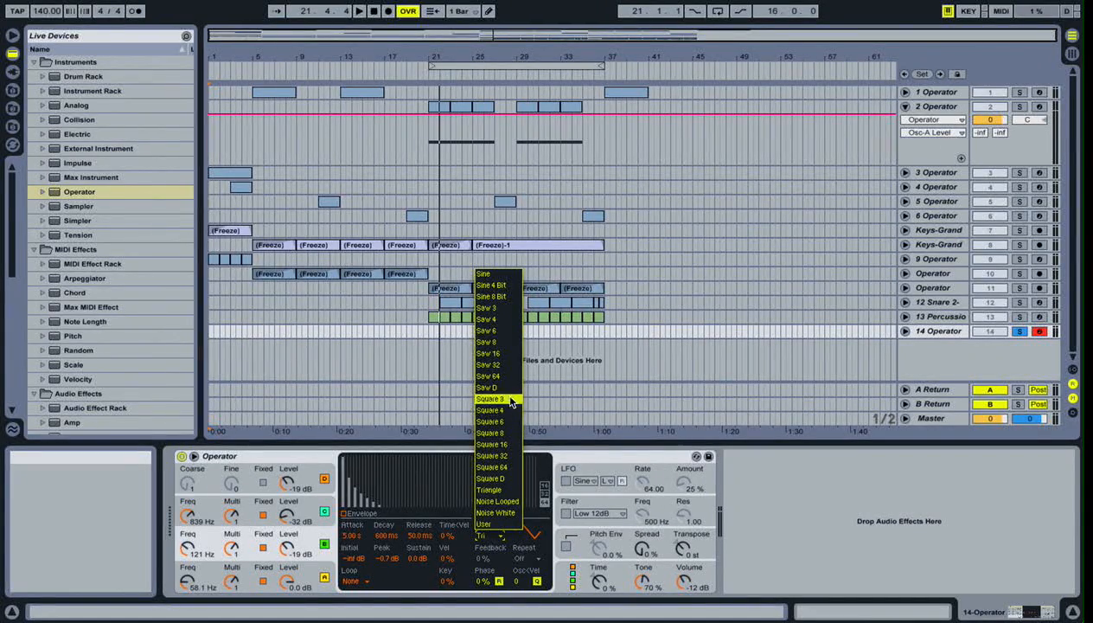
{"action": "left_click", "coordinate": [499, 274]}
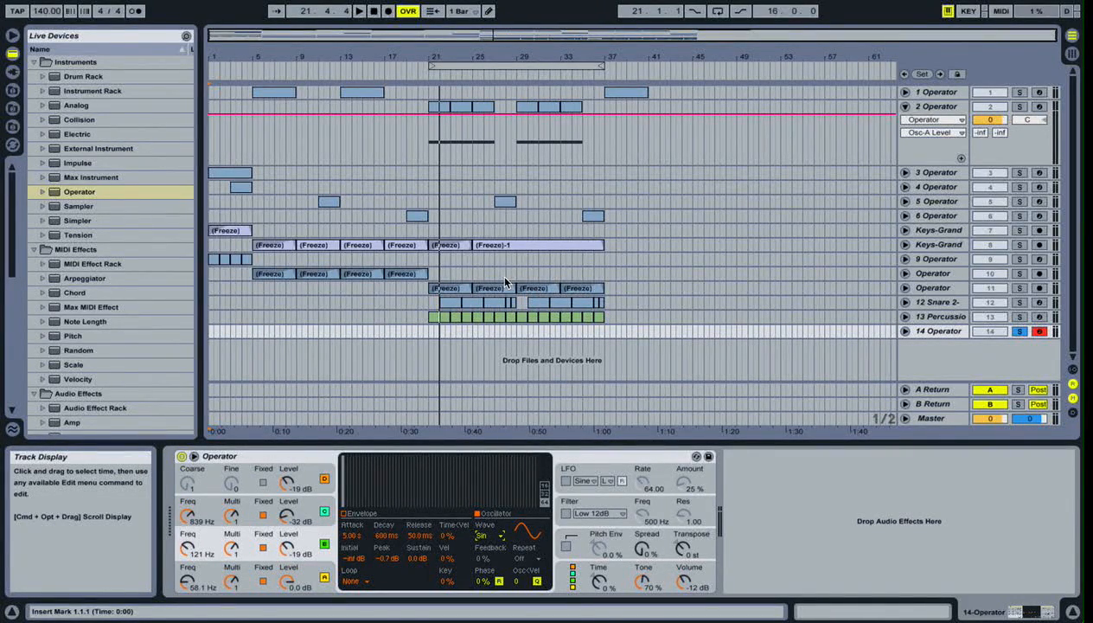
- Delete the 14 Operator track and solo the 1 Operator track
{"action": "left_click", "coordinate": [959, 333]}
{"action": "key", "text": "Delete"}
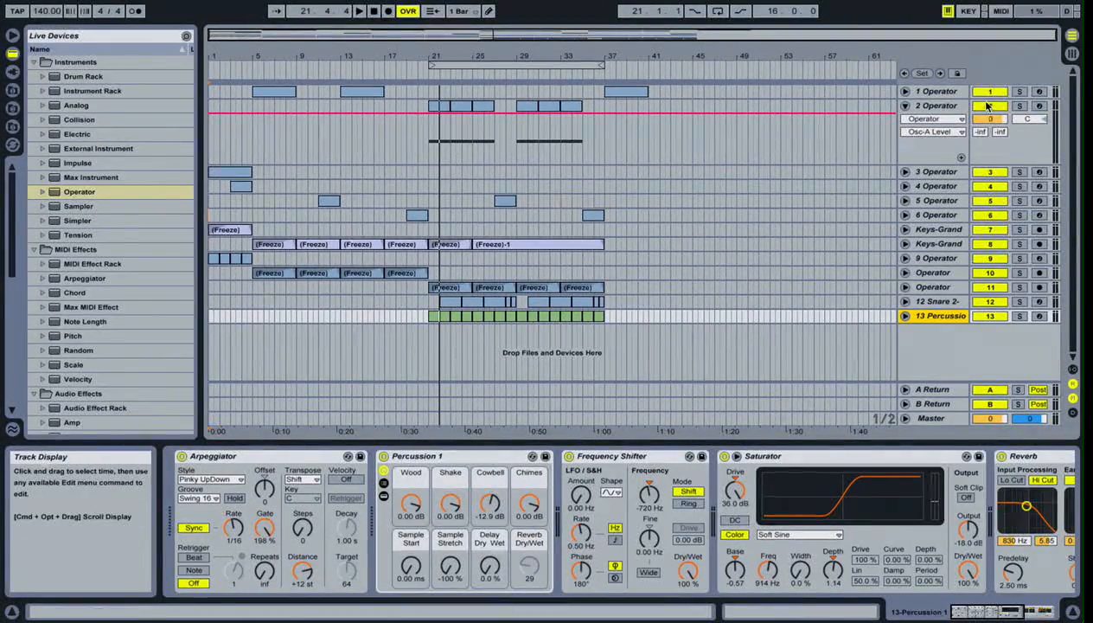
{"action": "left_click", "coordinate": [1019, 91]}
- Play the soloed 1 Operator track from position 5.1.1 and stop playback
{"action": "left_click", "coordinate": [256, 111]}
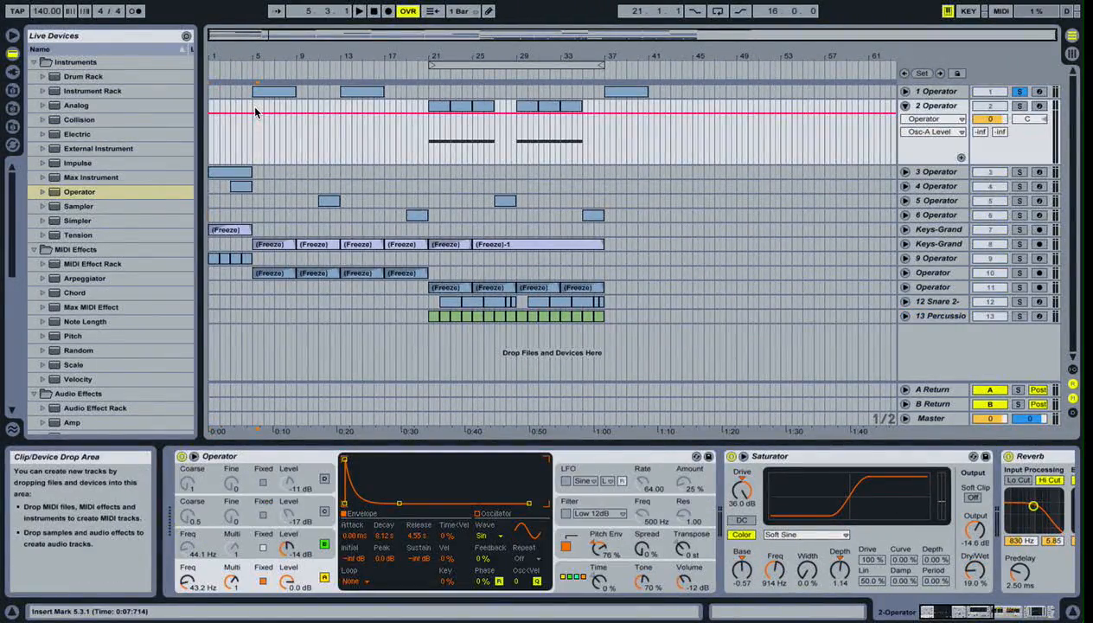
{"action": "left_click", "coordinate": [254, 111]}
{"action": "key", "text": "space"}
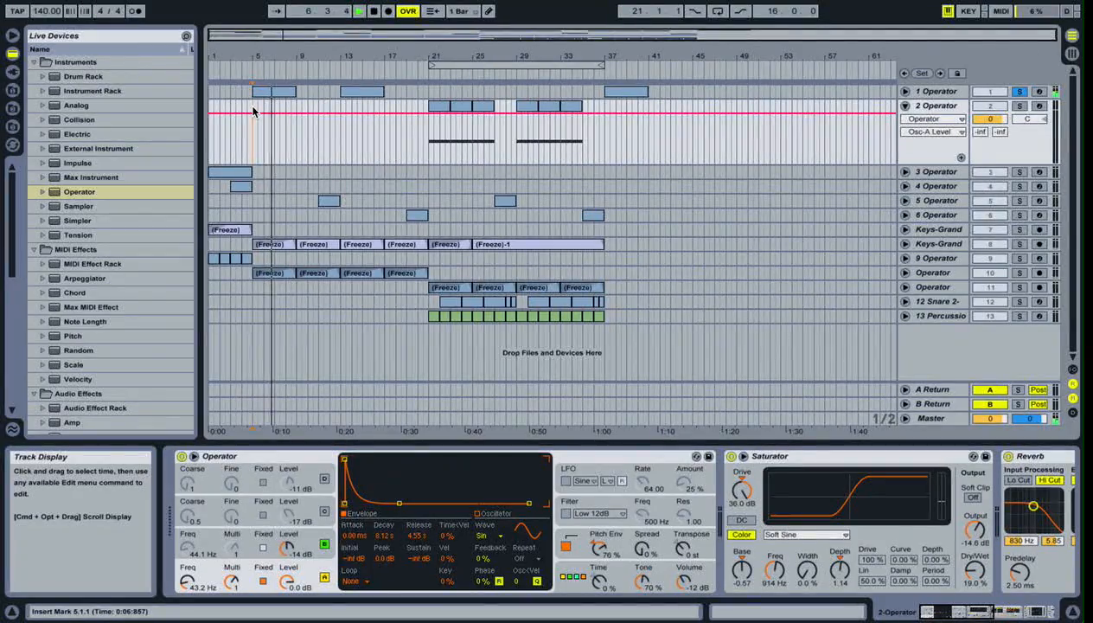
{"action": "key", "text": "space"}
- Show oscillator A's envelope on the 1 Operator track and turn off the track's Saturator and Reverb effects
{"action": "left_click", "coordinate": [935, 91]}
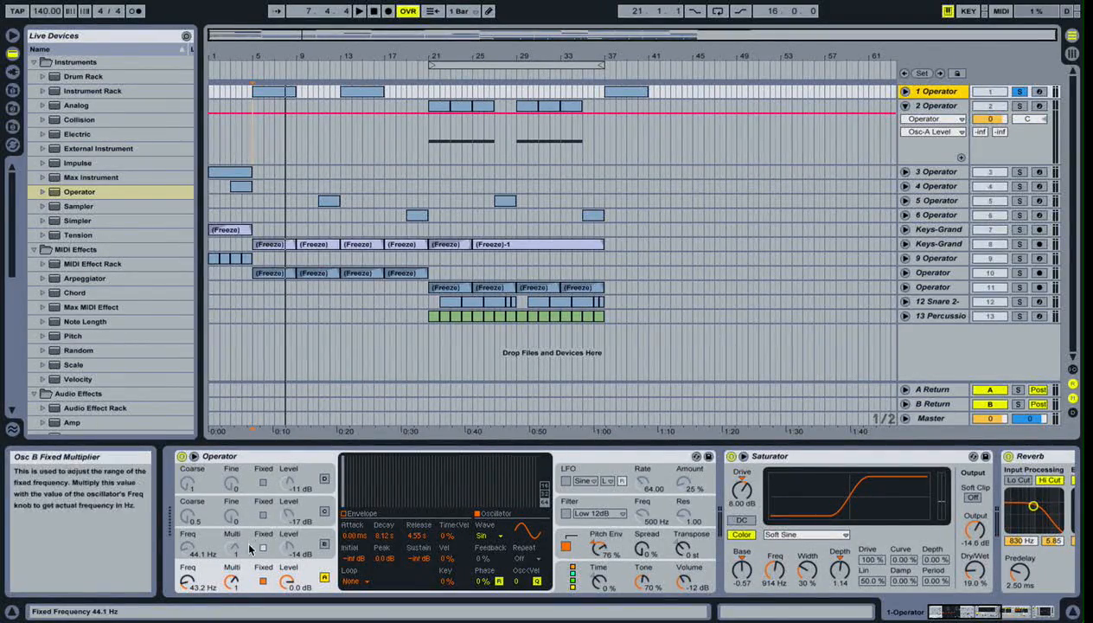
{"action": "left_click", "coordinate": [365, 513]}
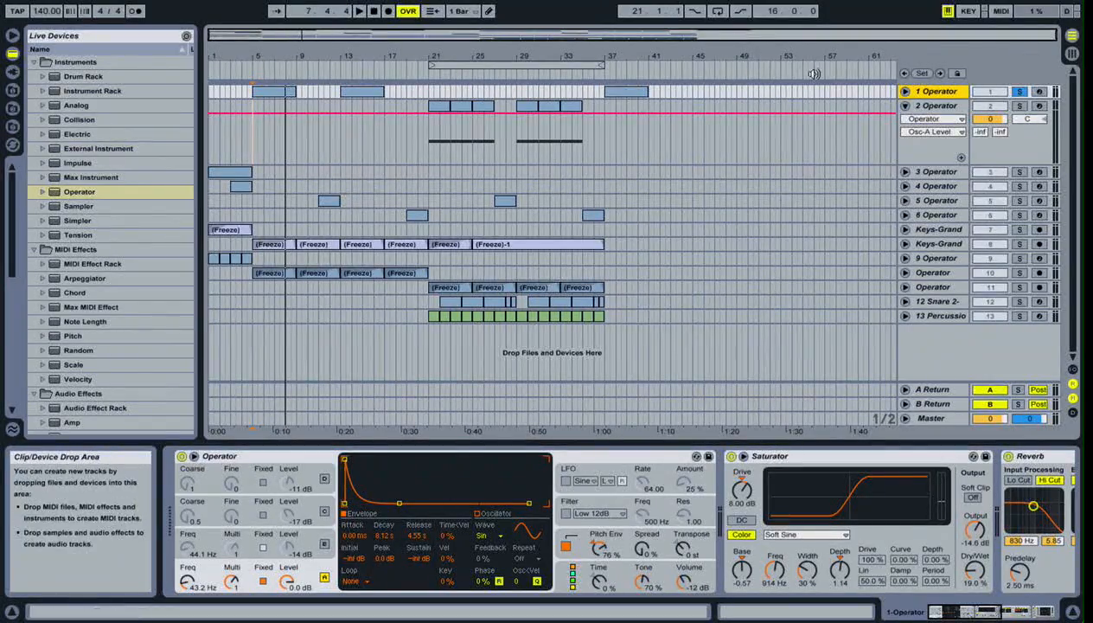
{"action": "left_click", "coordinate": [732, 455]}
{"action": "scroll", "coordinate": [732, 456], "scroll_direction": "right", "scroll_amount": 5}
{"action": "left_click", "coordinate": [766, 456]}
{"action": "scroll", "coordinate": [770, 456], "scroll_direction": "right", "scroll_amount": 8}
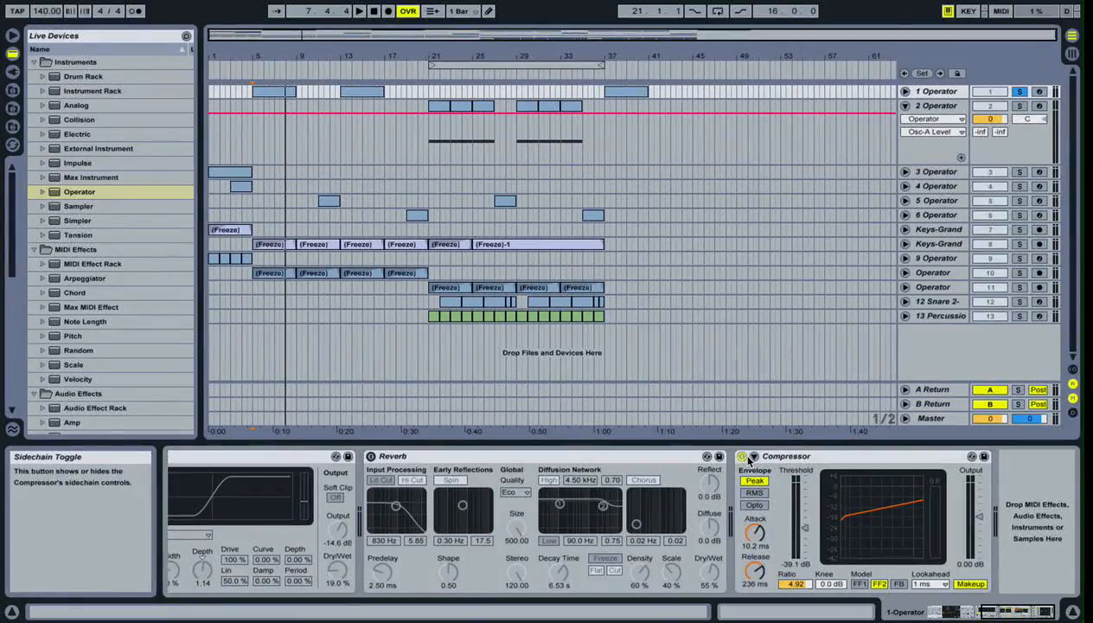
{"action": "scroll", "coordinate": [747, 456], "scroll_direction": "left", "scroll_amount": 13}
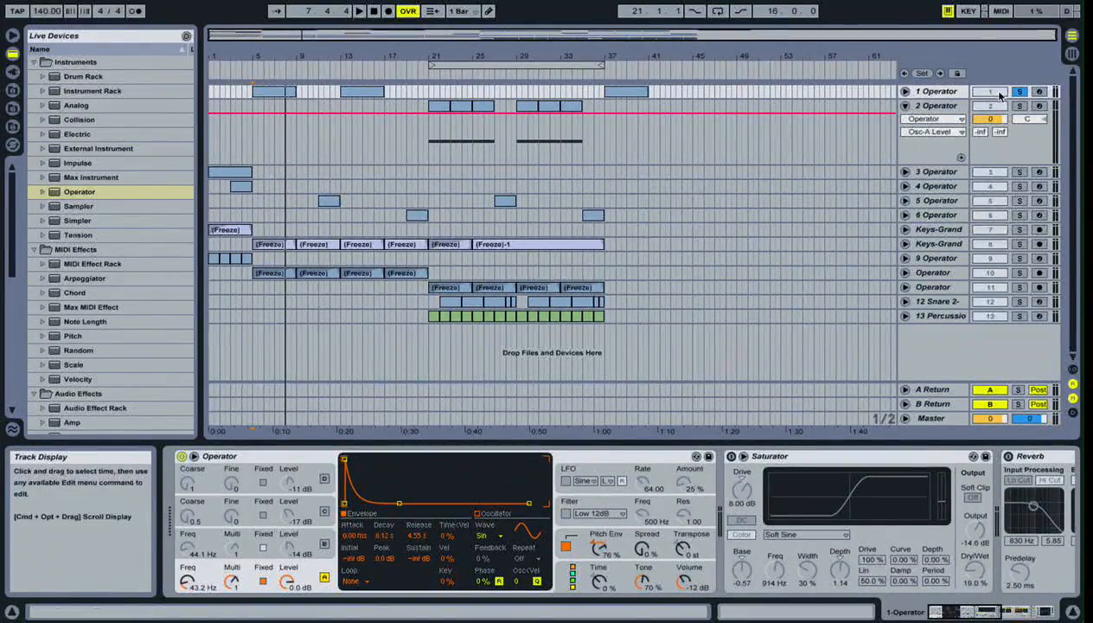
- Arm the 1 Operator track and turn its Saturator and Reverb effects back on
{"action": "left_click", "coordinate": [1039, 91]}
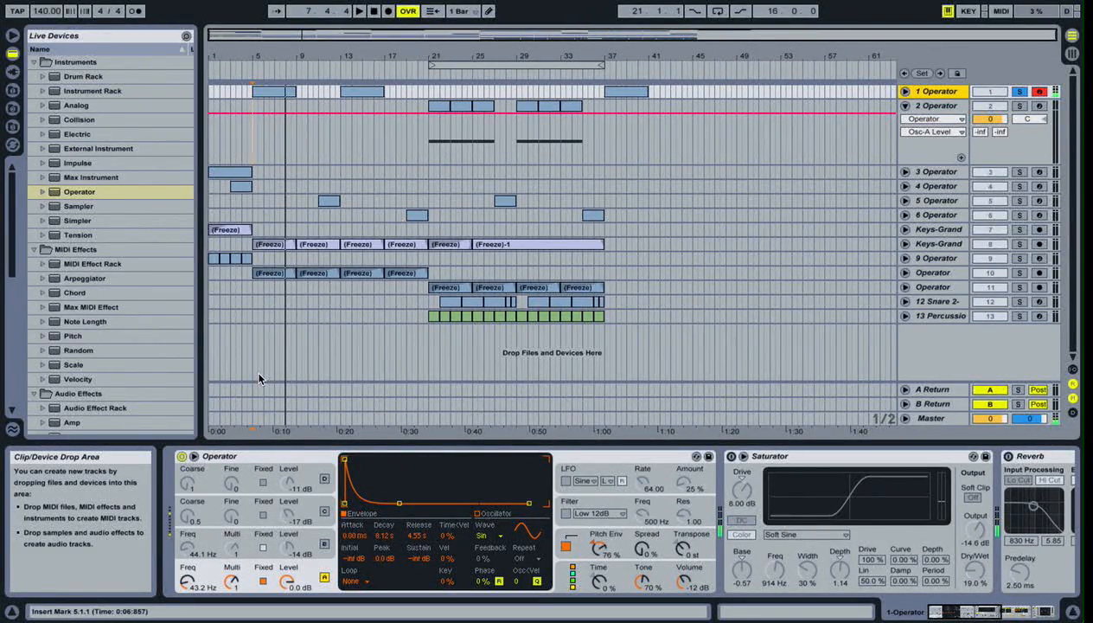
{"action": "left_click", "coordinate": [731, 456]}
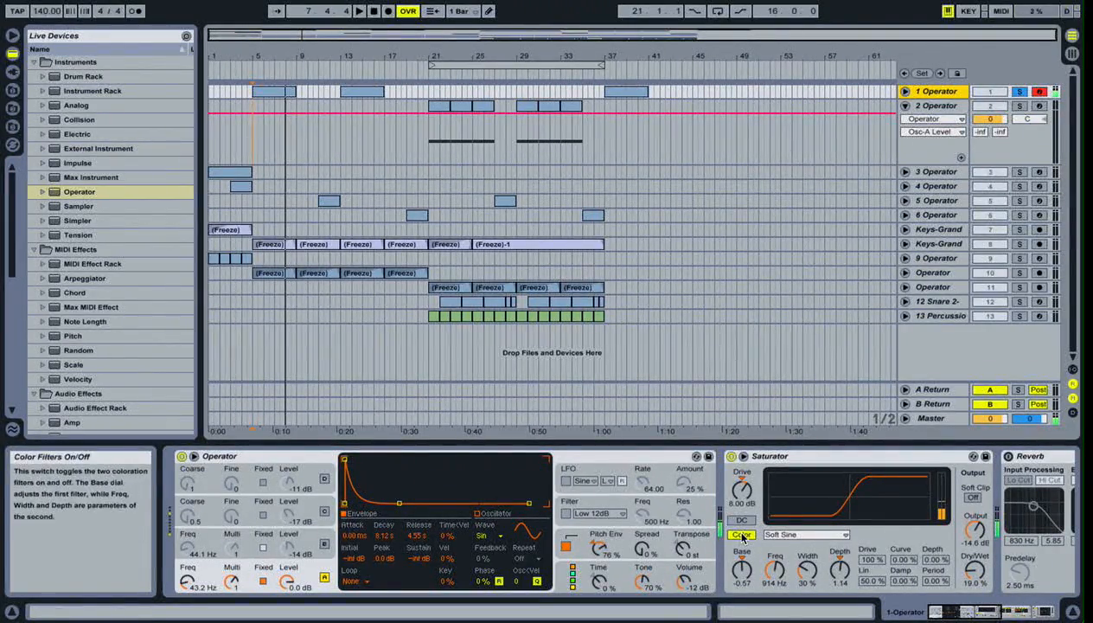
{"action": "scroll", "coordinate": [785, 533], "scroll_direction": "right", "scroll_amount": 2}
{"action": "scroll", "coordinate": [785, 536], "scroll_direction": "right", "scroll_amount": 2}
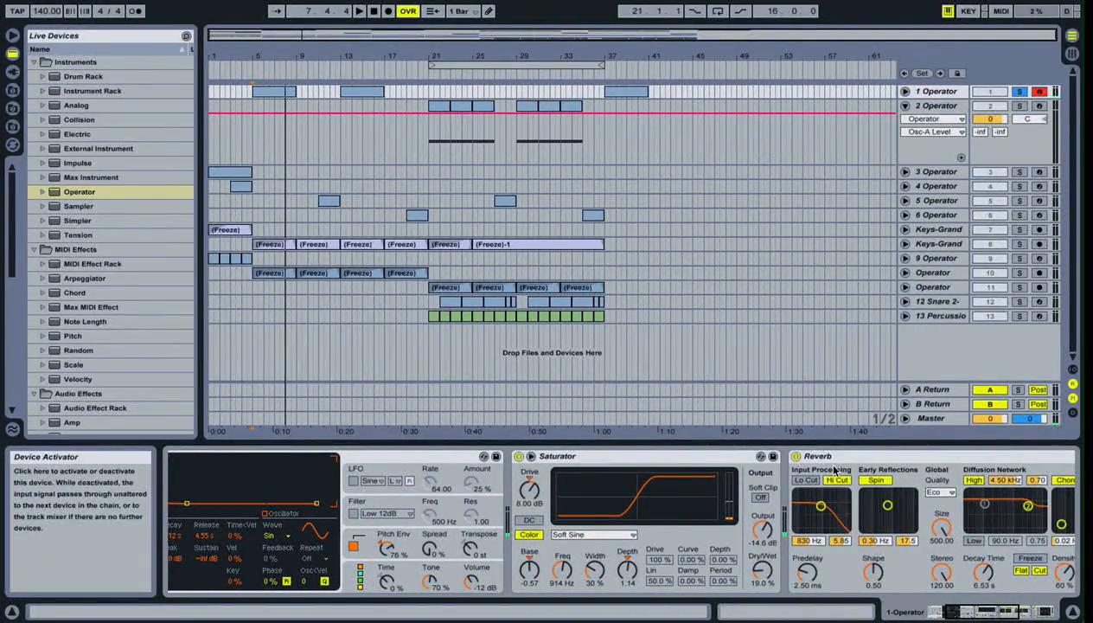
{"action": "scroll", "coordinate": [795, 459], "scroll_direction": "right", "scroll_amount": 4}
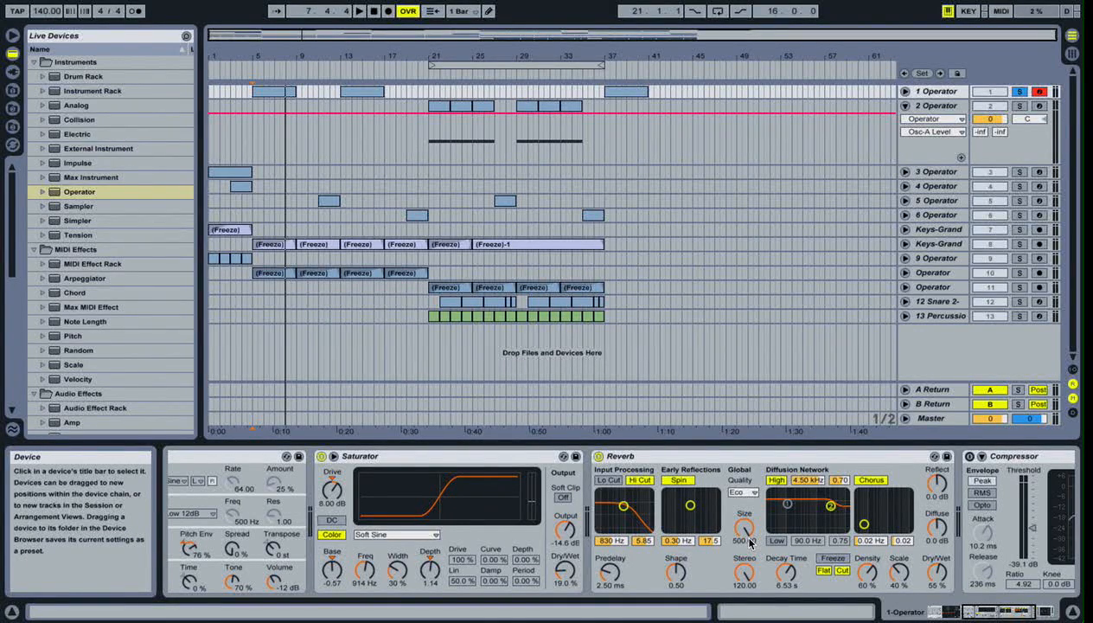
- Check the Reverb's quality setting and turn on the 1 Operator track's Compressor
{"action": "left_click", "coordinate": [742, 492]}
{"action": "left_click", "coordinate": [742, 494]}
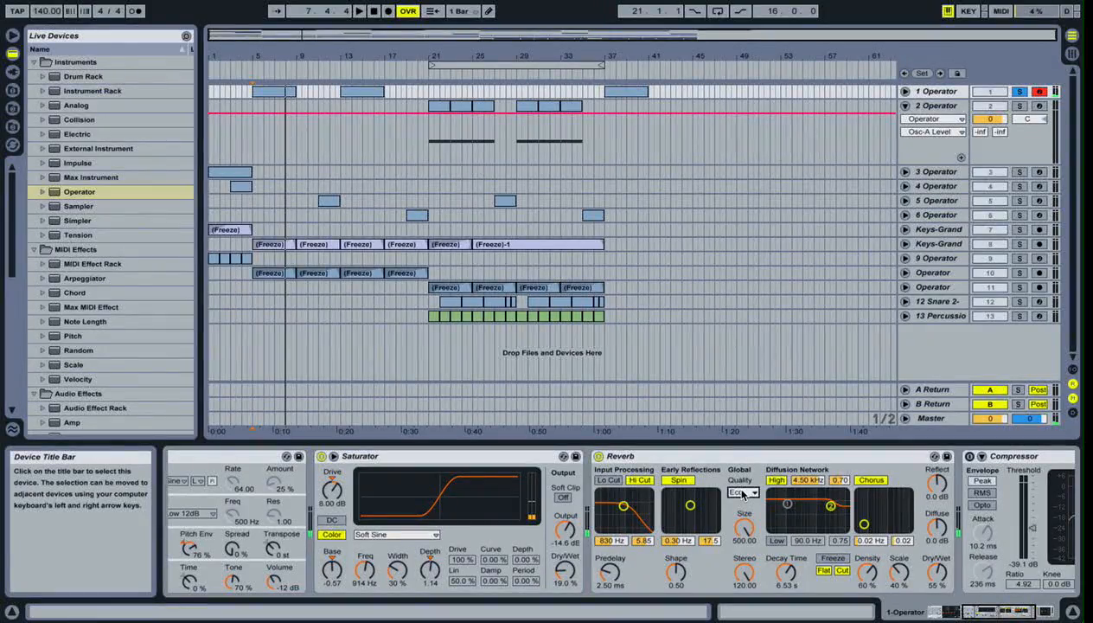
{"action": "scroll", "coordinate": [726, 468], "scroll_direction": "right", "scroll_amount": 5}
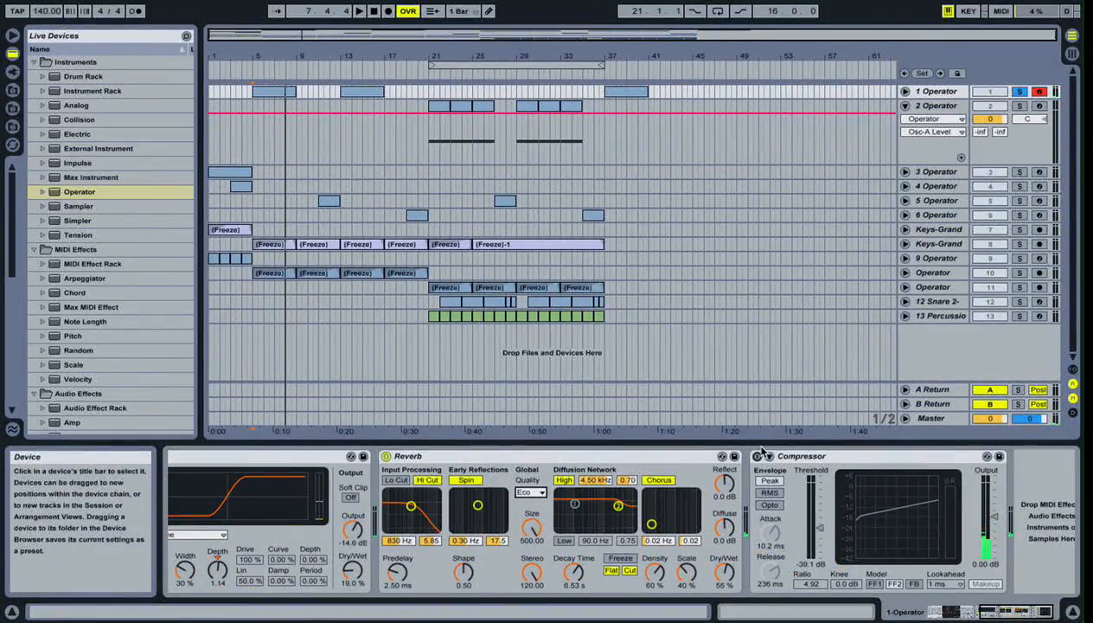
{"action": "left_click", "coordinate": [761, 453]}
{"action": "left_click", "coordinate": [759, 455]}
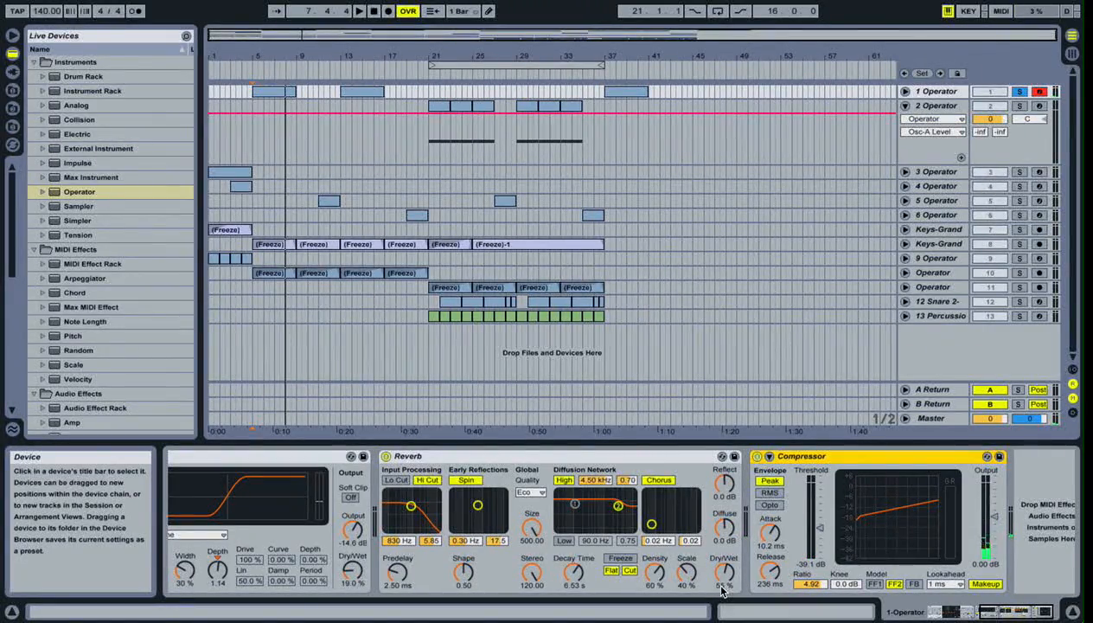
- Solo the 2 Operator track in place of 1 Operator and show its device chain
{"action": "left_click", "coordinate": [1020, 91]}
{"action": "left_click", "coordinate": [1020, 106]}
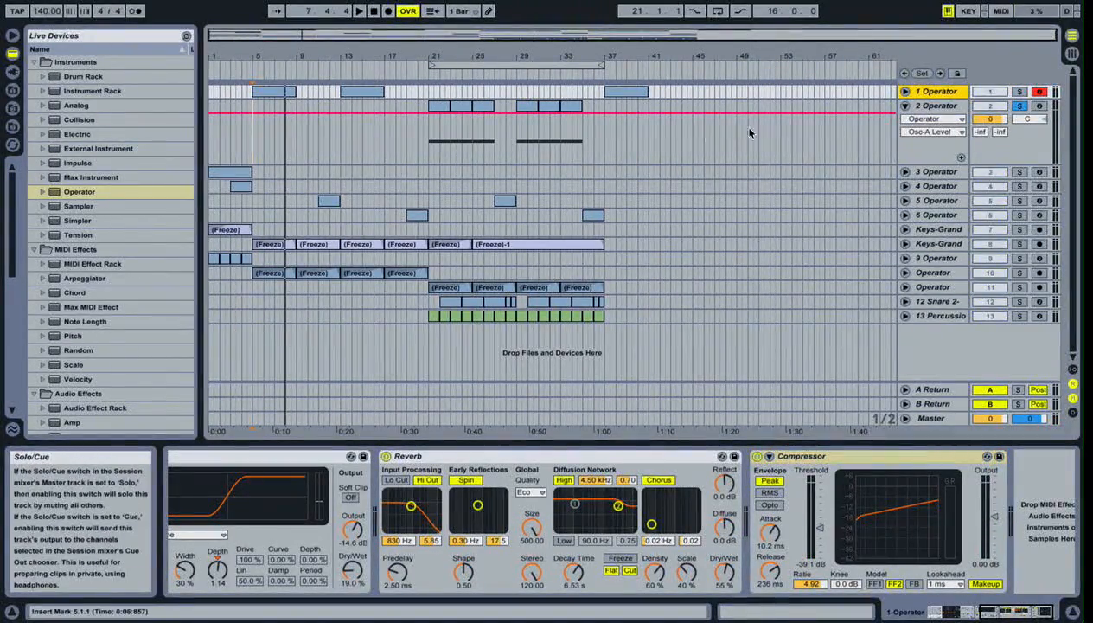
{"action": "left_click", "coordinate": [932, 106]}
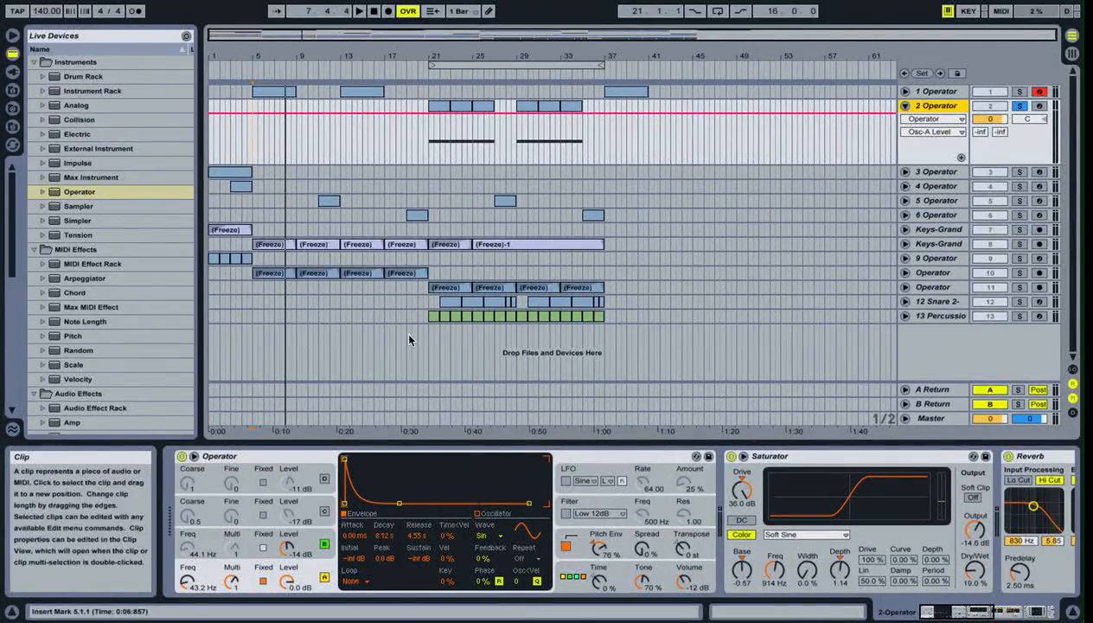
- Play the soloed 2 Operator track from position 21.1.1 and stop playback
{"action": "left_click", "coordinate": [433, 164]}
{"action": "left_click", "coordinate": [430, 163]}
{"action": "key", "text": "space"}
{"action": "key", "text": "space"}
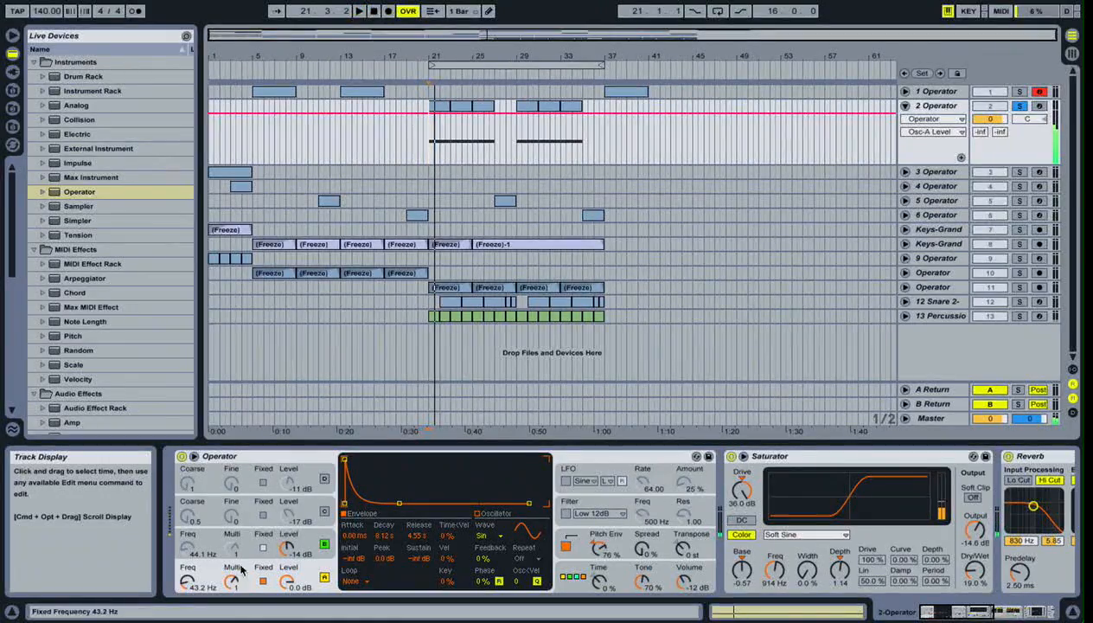
- Show oscillators A and B on the 2 Operator track and switch oscillator B off, leaving oscillator A on
{"action": "left_click", "coordinate": [318, 554]}
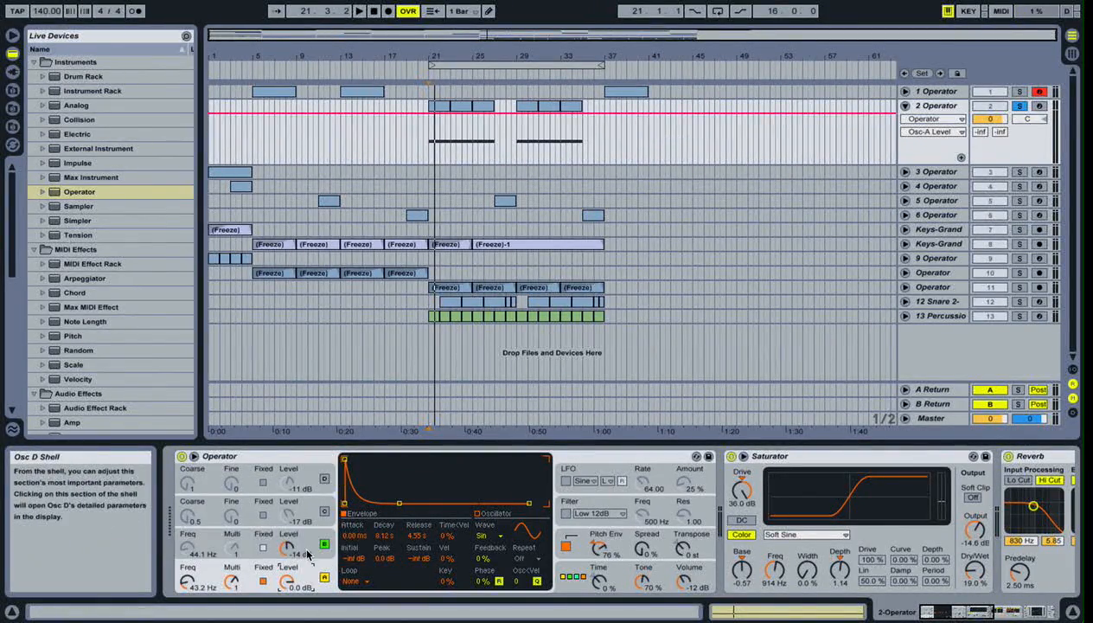
{"action": "left_click", "coordinate": [311, 583]}
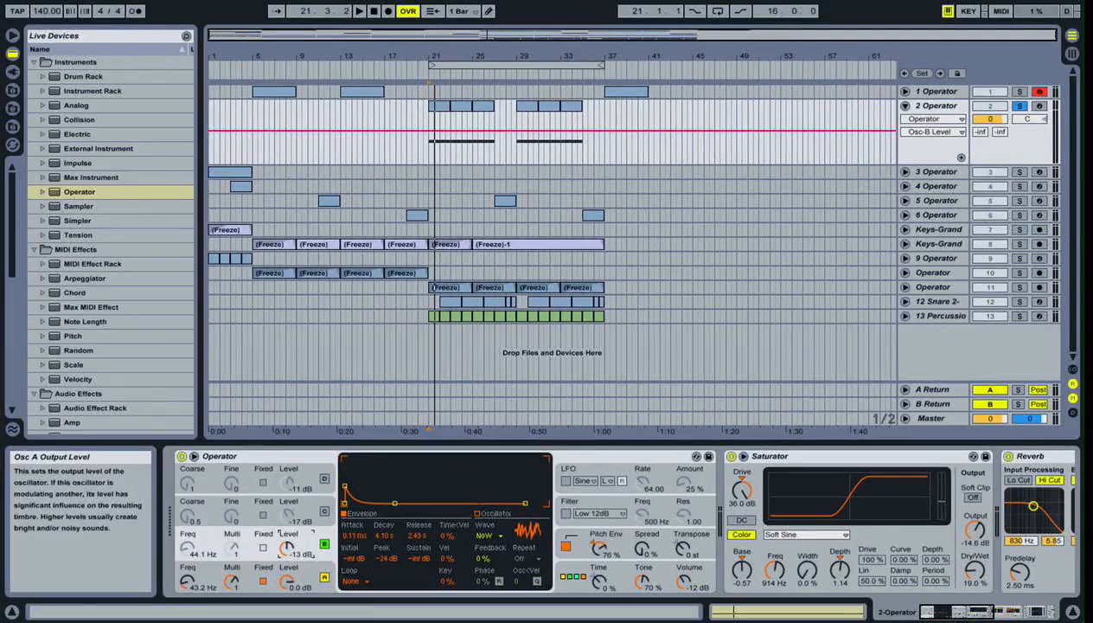
{"action": "left_click", "coordinate": [307, 578]}
{"action": "left_click", "coordinate": [308, 587]}
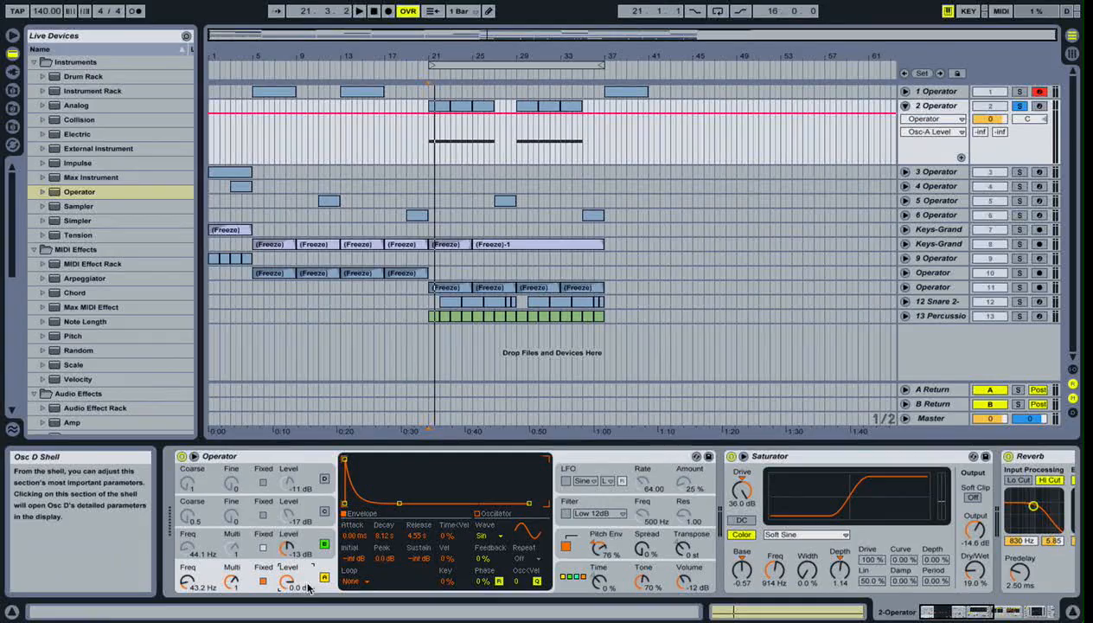
{"action": "left_click", "coordinate": [330, 544]}
{"action": "left_click", "coordinate": [323, 574]}
{"action": "left_click", "coordinate": [314, 533]}
{"action": "left_click", "coordinate": [320, 574]}
{"action": "left_click", "coordinate": [322, 577]}
{"action": "left_click", "coordinate": [323, 543]}
- Play the soloed 2 Operator track from position 21.1.1 with oscillator B off
{"action": "left_click", "coordinate": [434, 172]}
{"action": "left_click", "coordinate": [431, 164]}
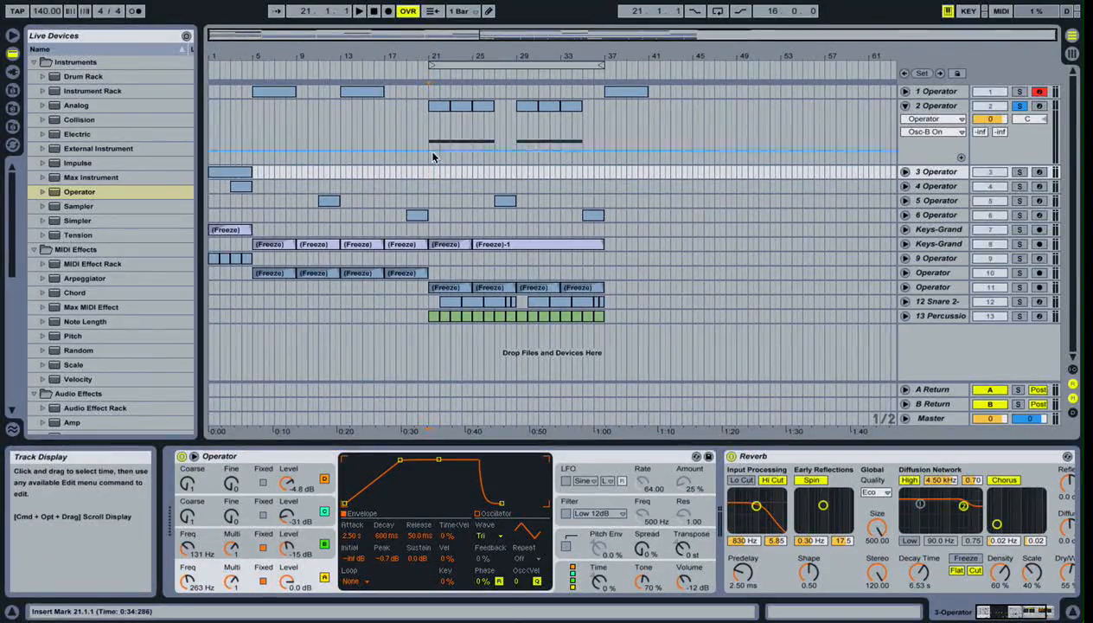
{"action": "left_click", "coordinate": [479, 105]}
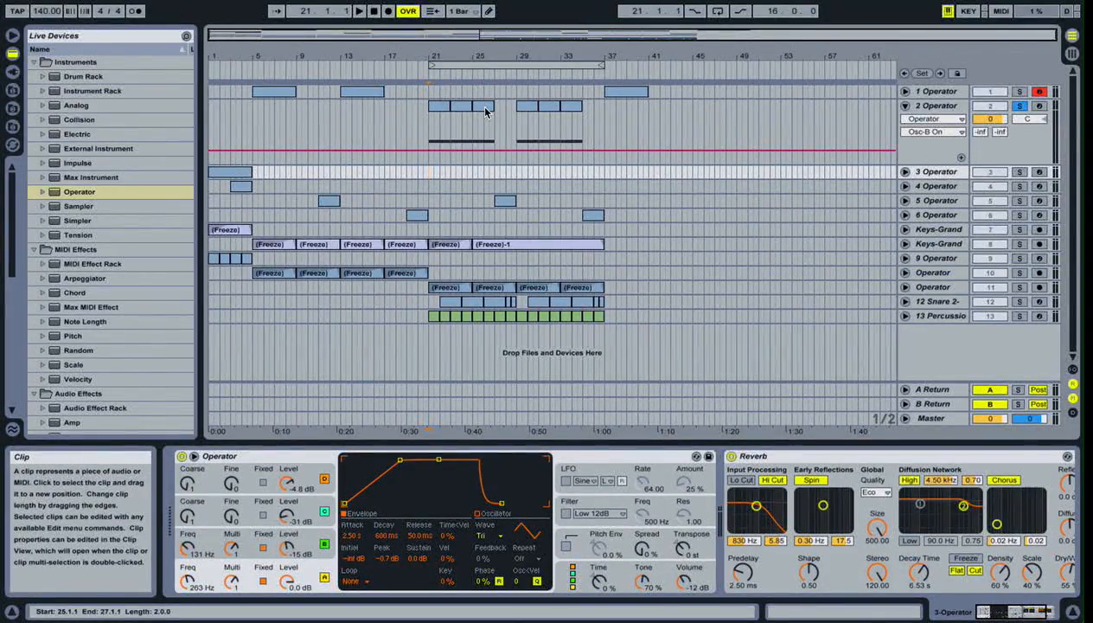
{"action": "key", "text": "space"}
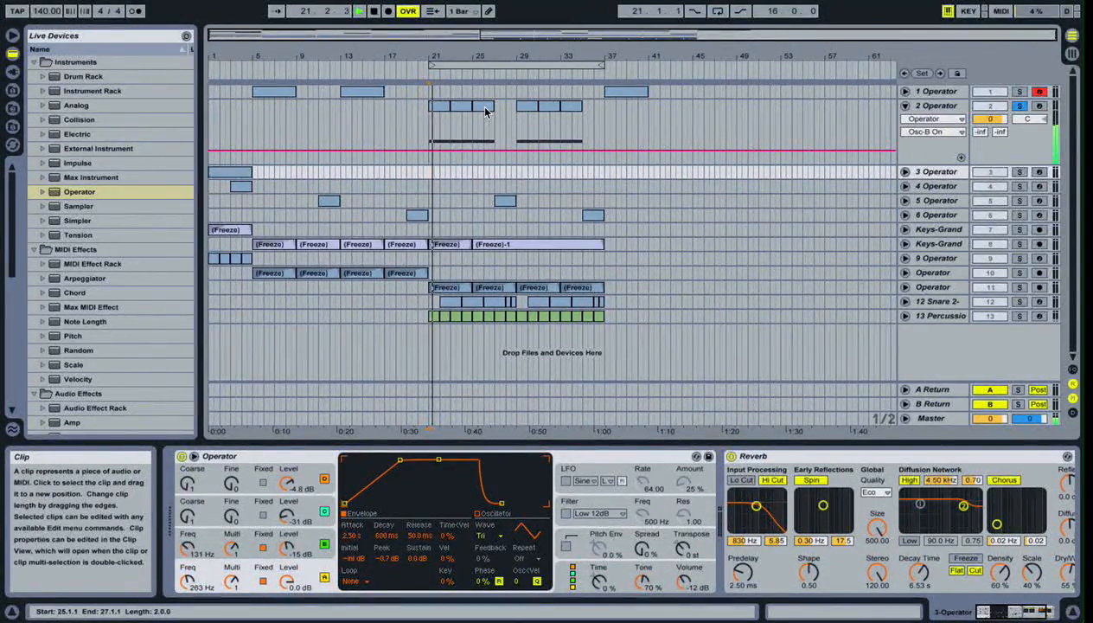
- Turn oscillator B back on in the 2 Operator track and play it from position 21.1.1
{"action": "left_click", "coordinate": [937, 105]}
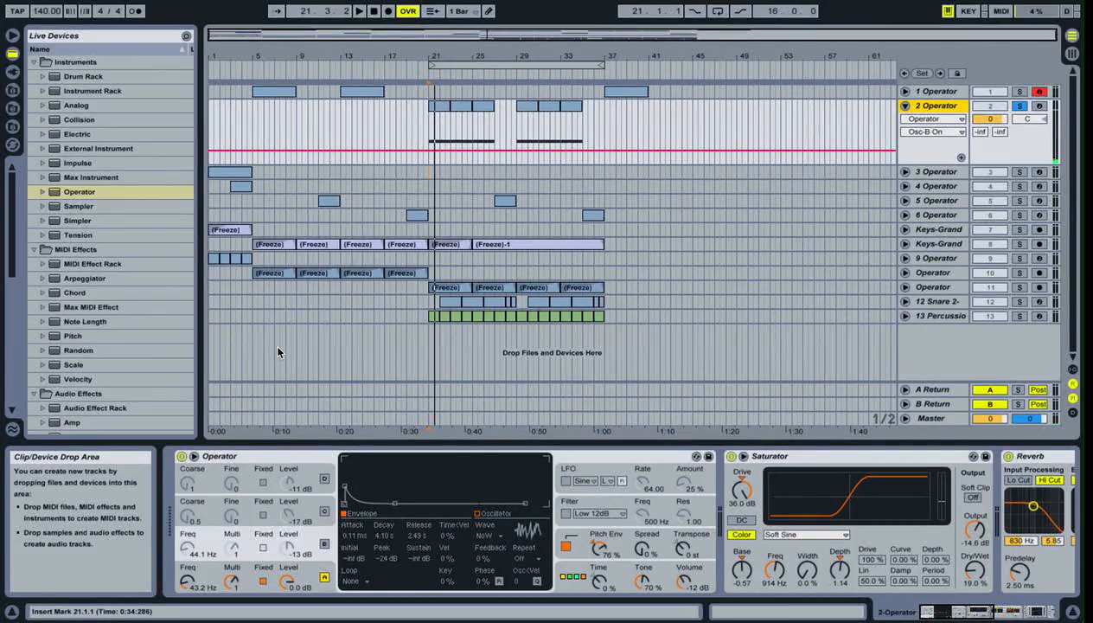
{"action": "left_click", "coordinate": [324, 546]}
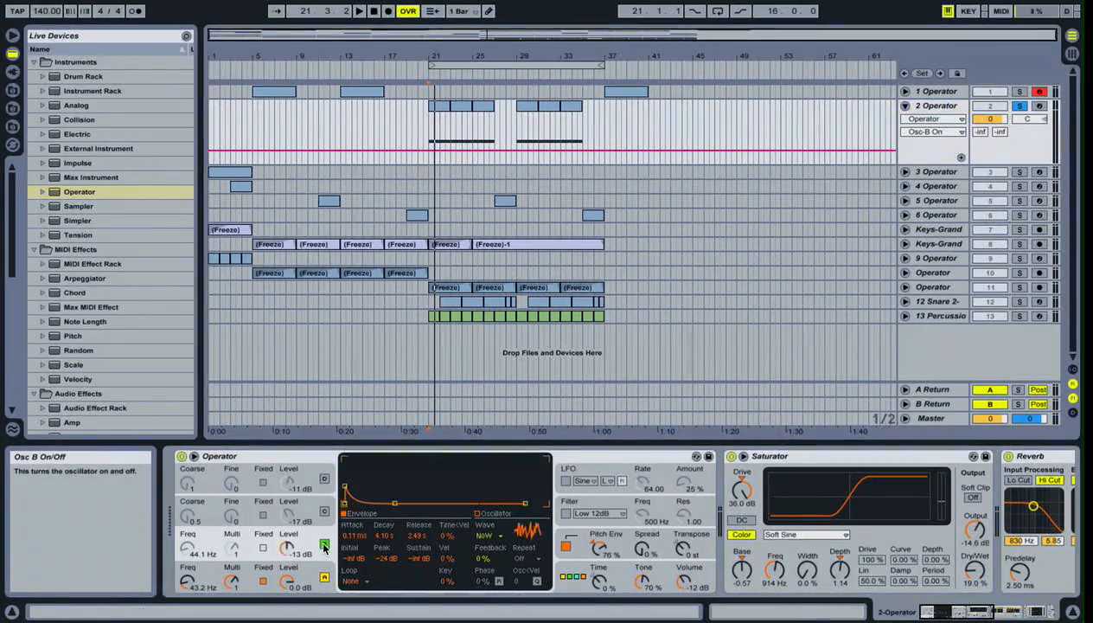
{"action": "left_click", "coordinate": [430, 163]}
{"action": "key", "text": "space"}
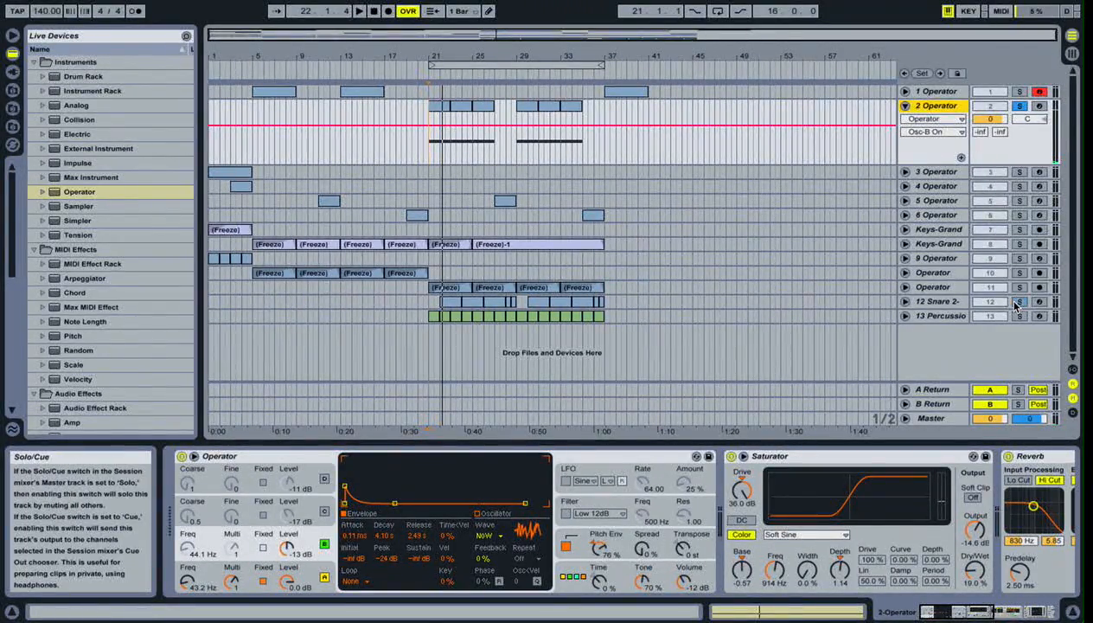
- Play the 12 Snare and 2 Operator tracks soloed together from position 21.1.1, stop playback and remove both solos
{"action": "left_click", "coordinate": [432, 204]}
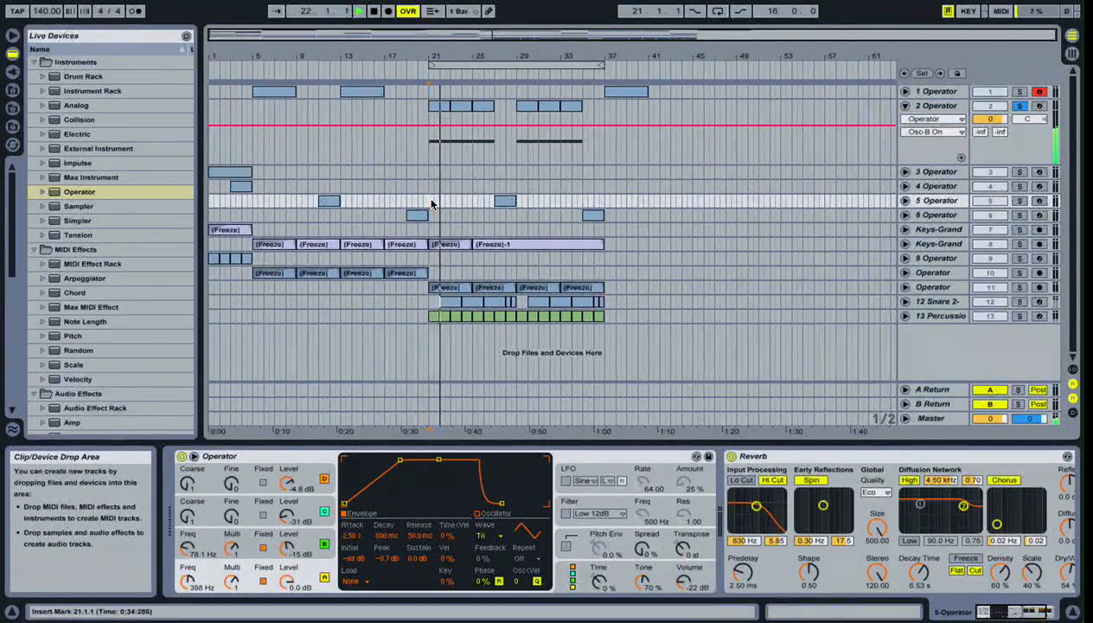
{"action": "left_click", "coordinate": [916, 200]}
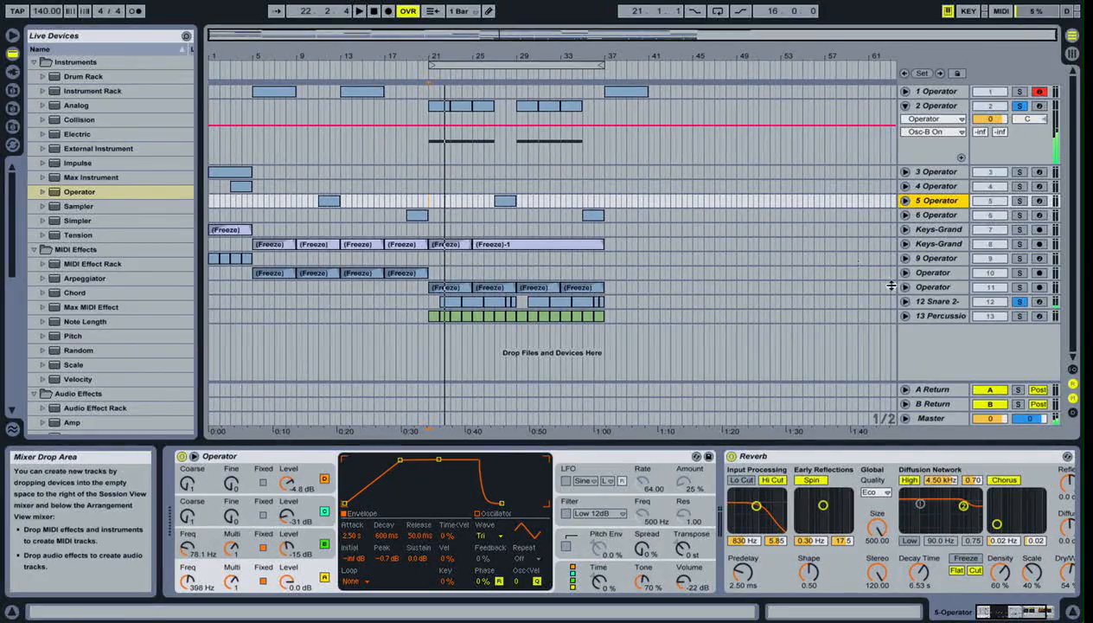
{"action": "left_click", "coordinate": [424, 159]}
{"action": "key", "text": "space"}
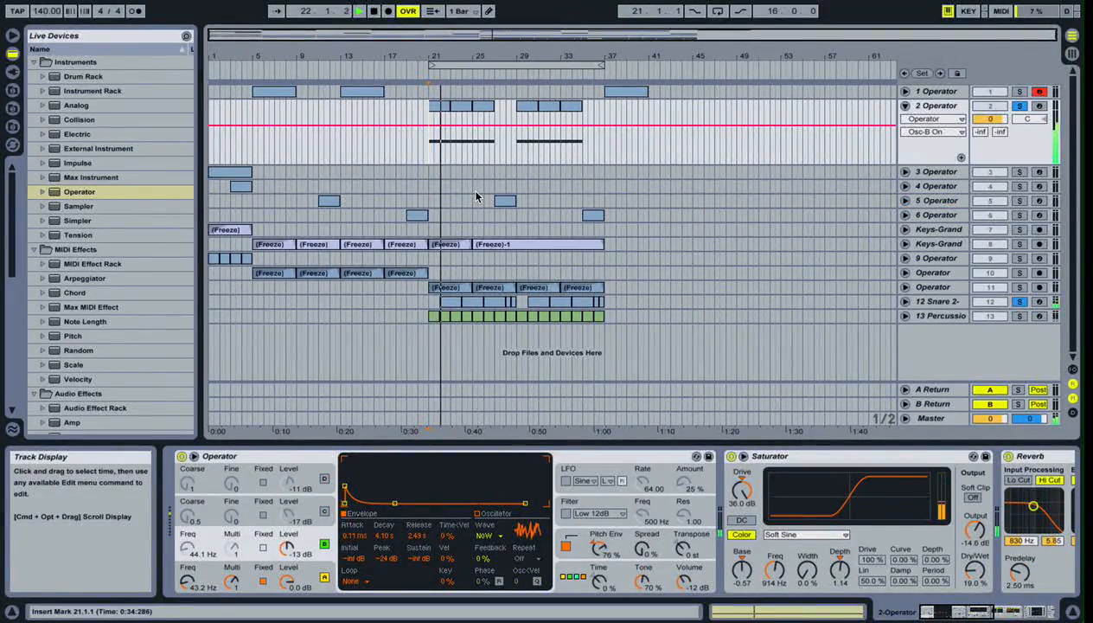
{"action": "key", "text": "space"}
{"action": "left_click", "coordinate": [1020, 105]}
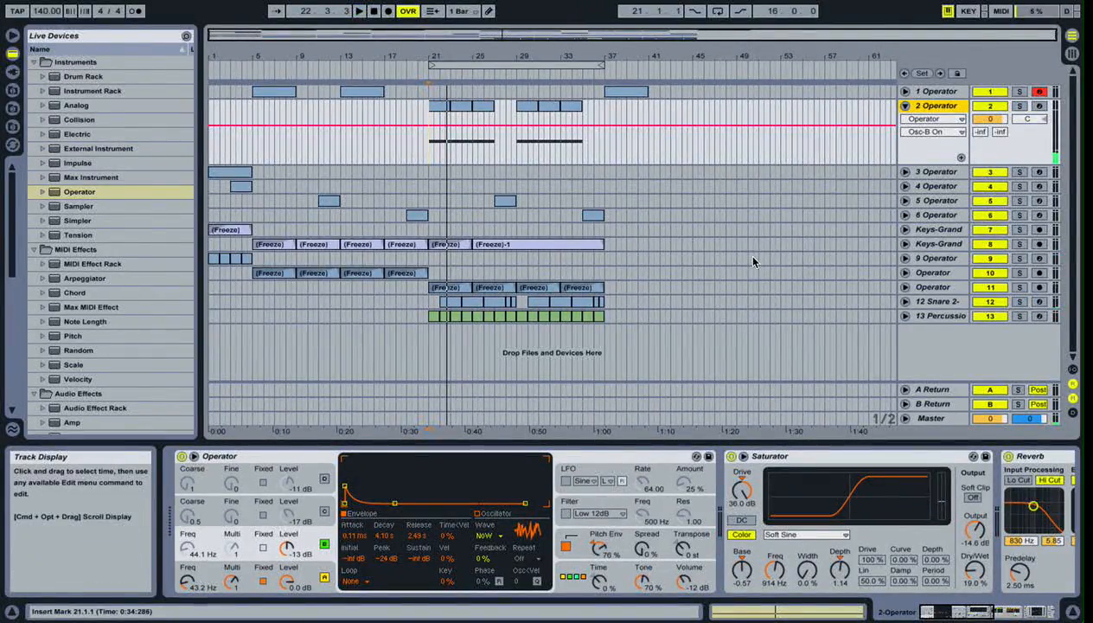